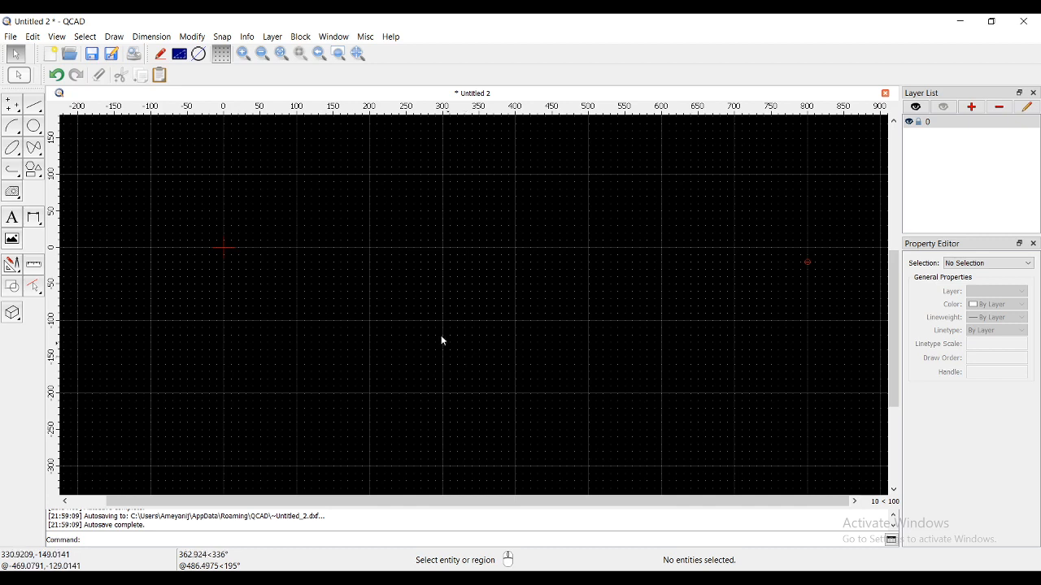
left_click(12, 193)
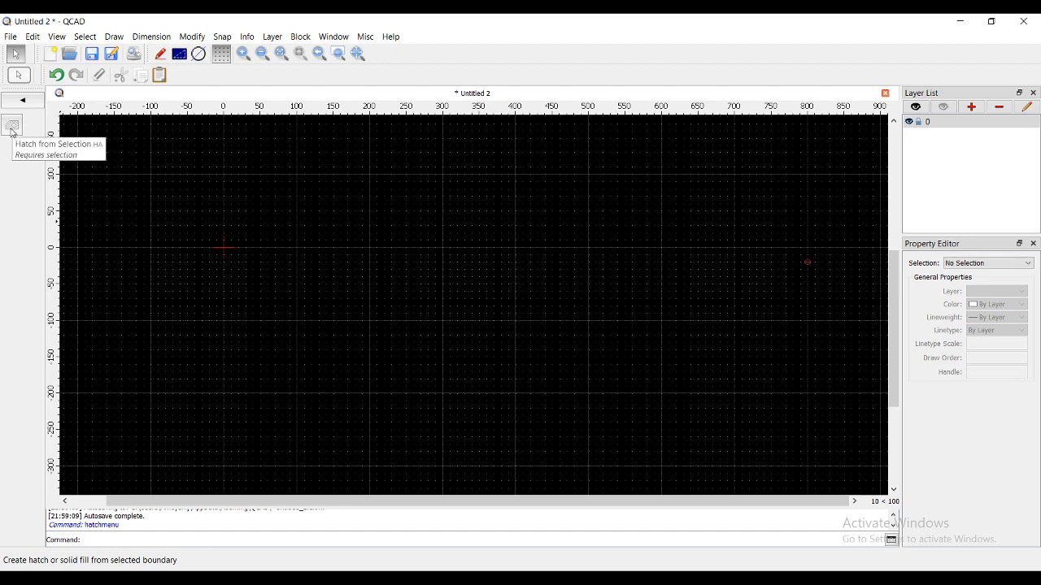
key("Escape")
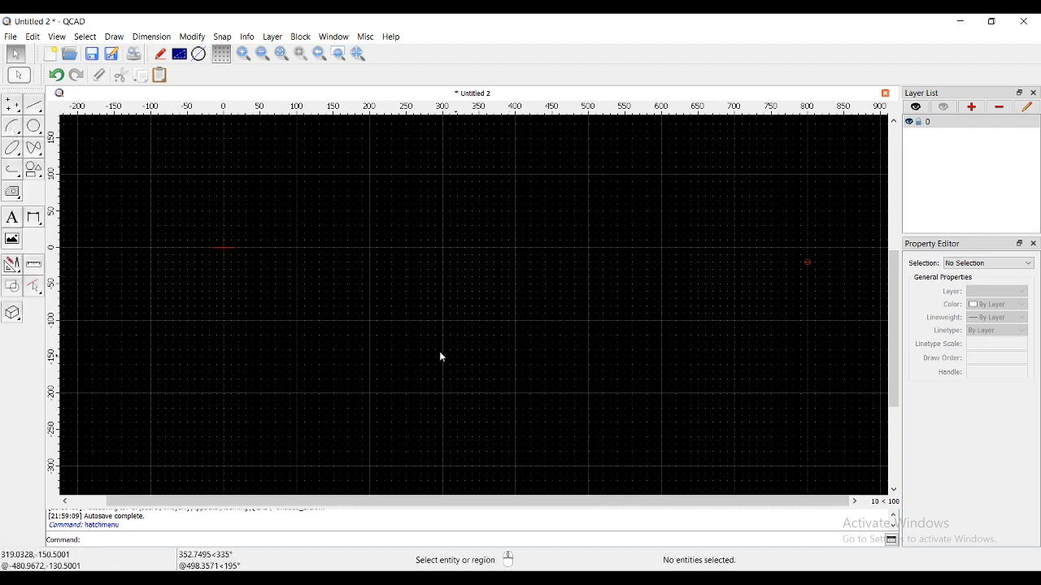
Step: Draw a rectangle without rounded corners from (0,100) to (200,0)
left_click(35, 171)
left_click(12, 125)
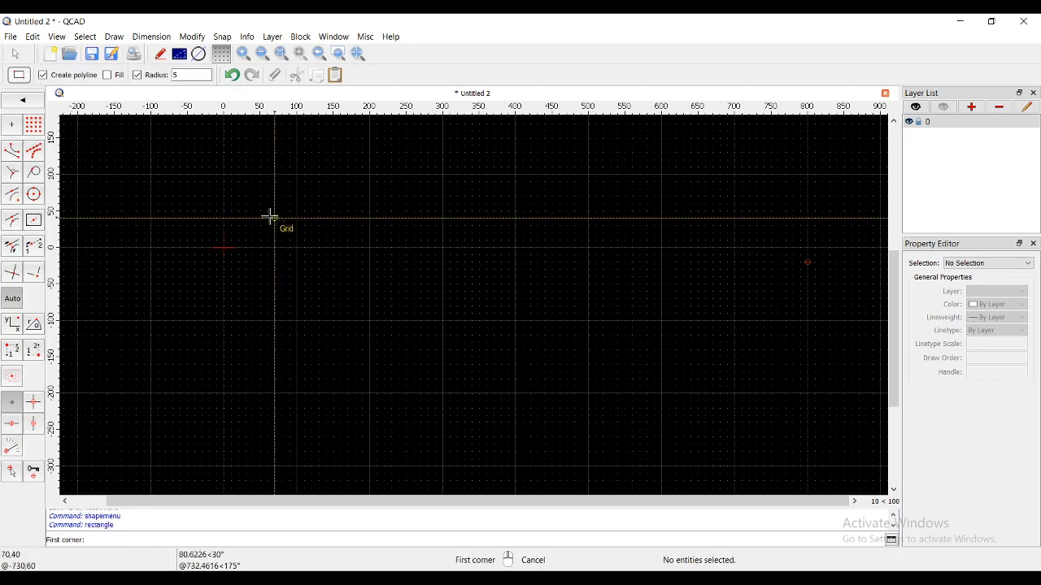
left_click(223, 174)
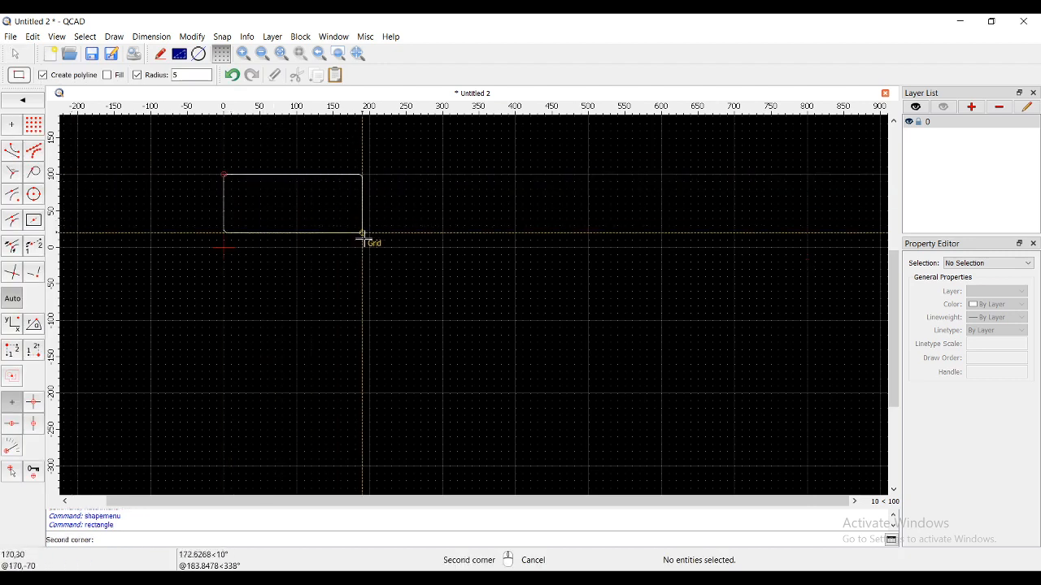
left_click(137, 75)
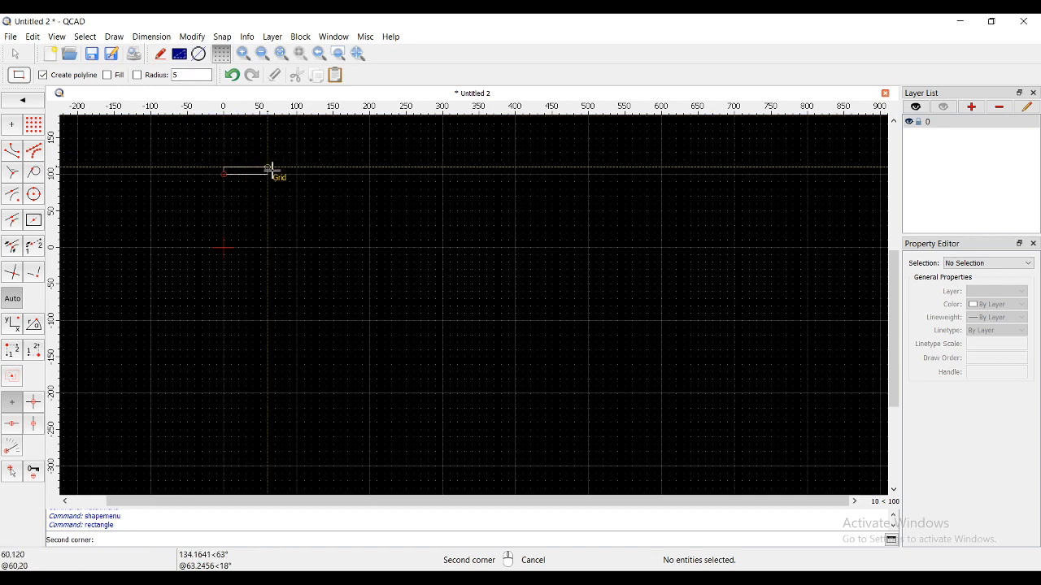
left_click(369, 245)
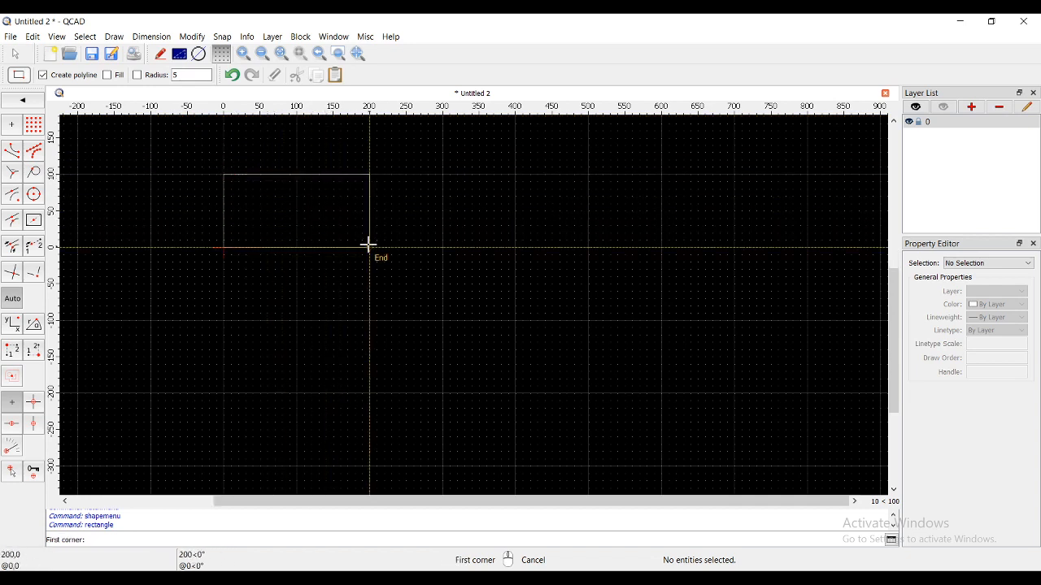
Step: Draw three more 200 by 100 rectangles with their upper-left corners at (300,100), (0,-100) and (300,-100)
left_click(441, 175)
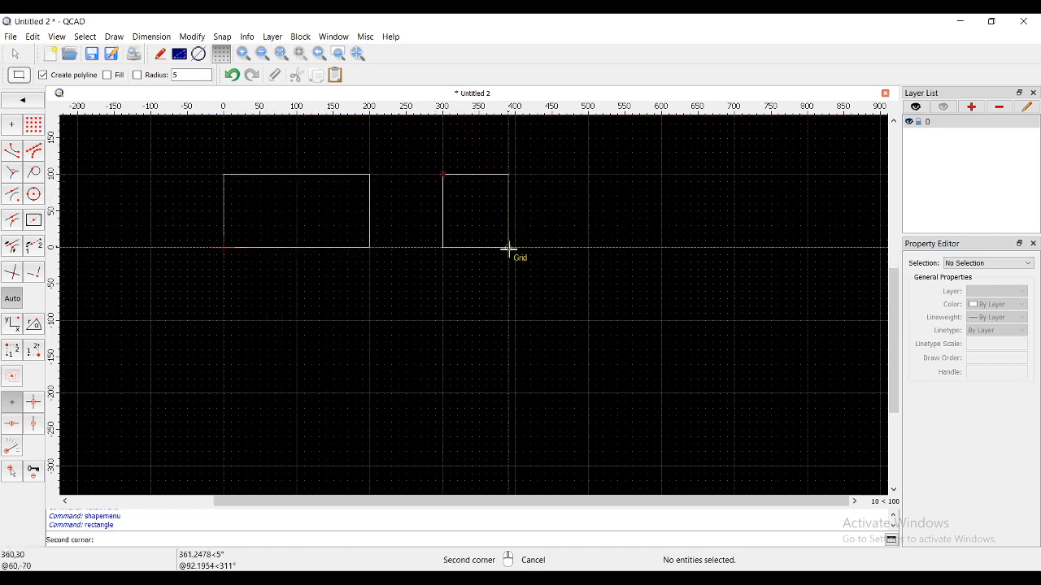
left_click(589, 248)
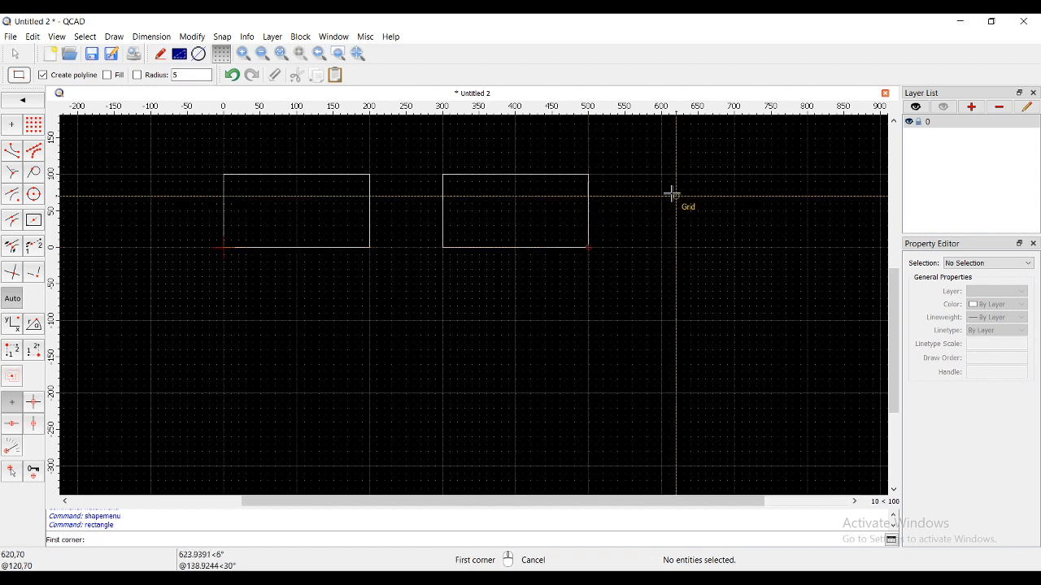
left_click(224, 320)
left_click(370, 394)
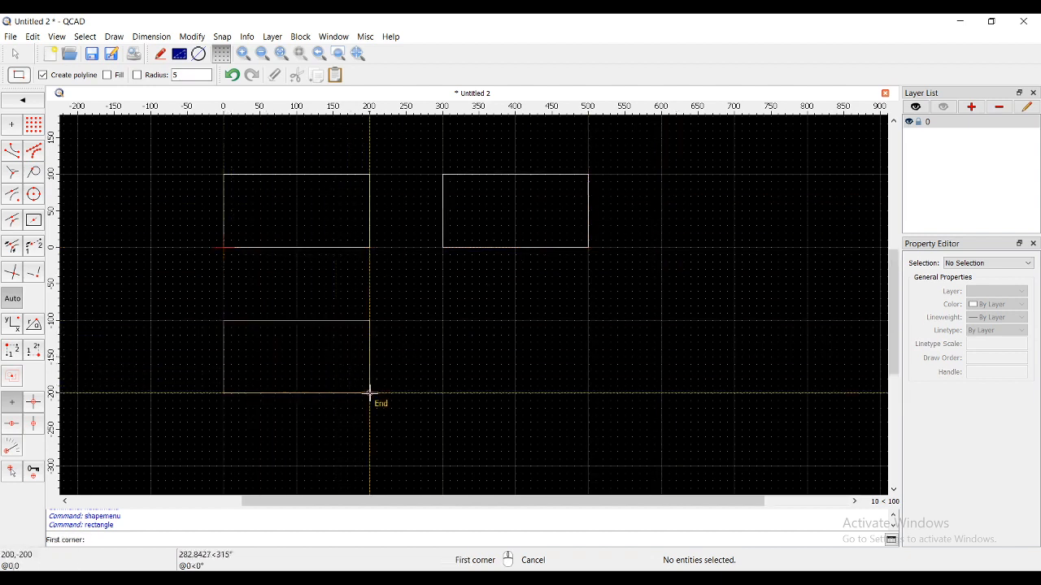
left_click(442, 320)
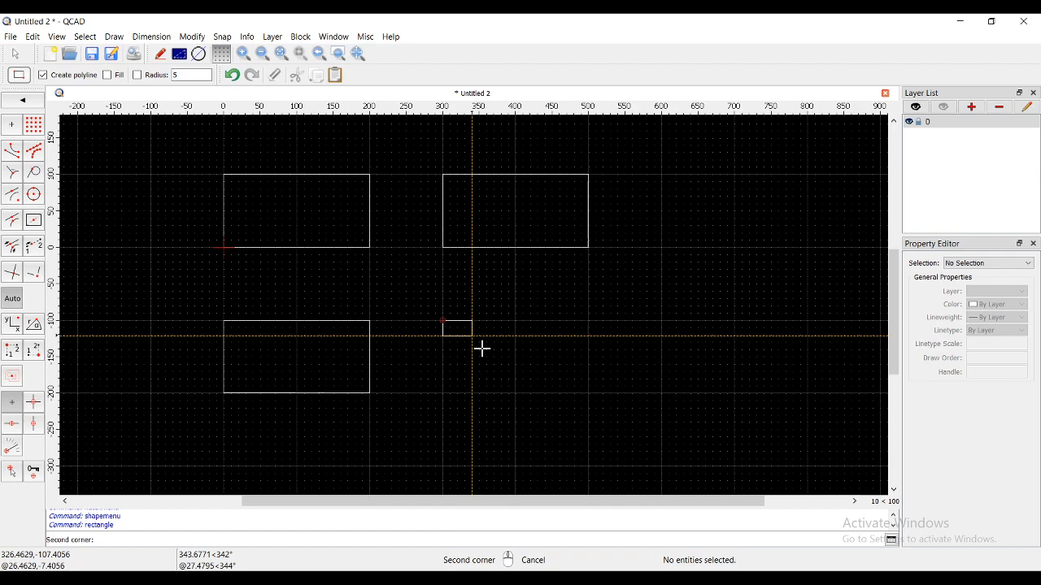
left_click(588, 394)
key("Escape")
Step: Hatch the upper-left rectangle with a solid fill
middle_click_drag(207, 293, 353, 311)
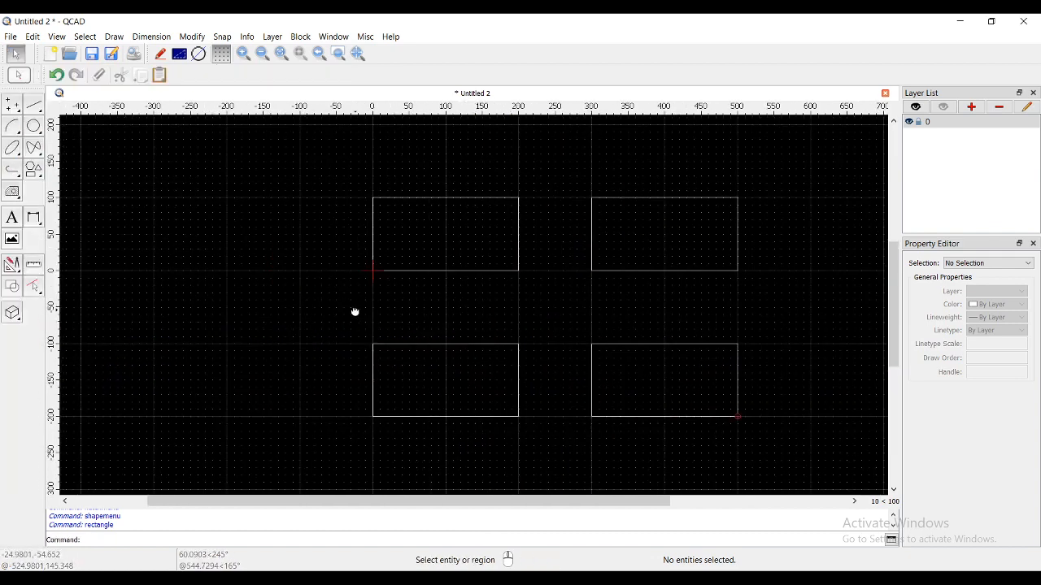
scroll(390, 285, "up", 2)
middle_click_drag(405, 266, 342, 298)
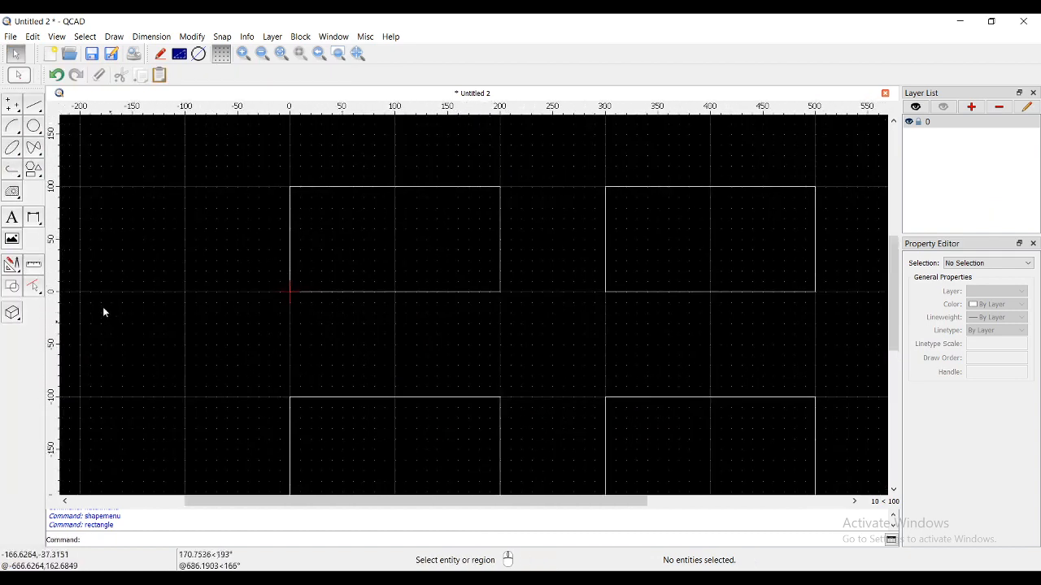
left_click_drag(267, 163, 553, 320)
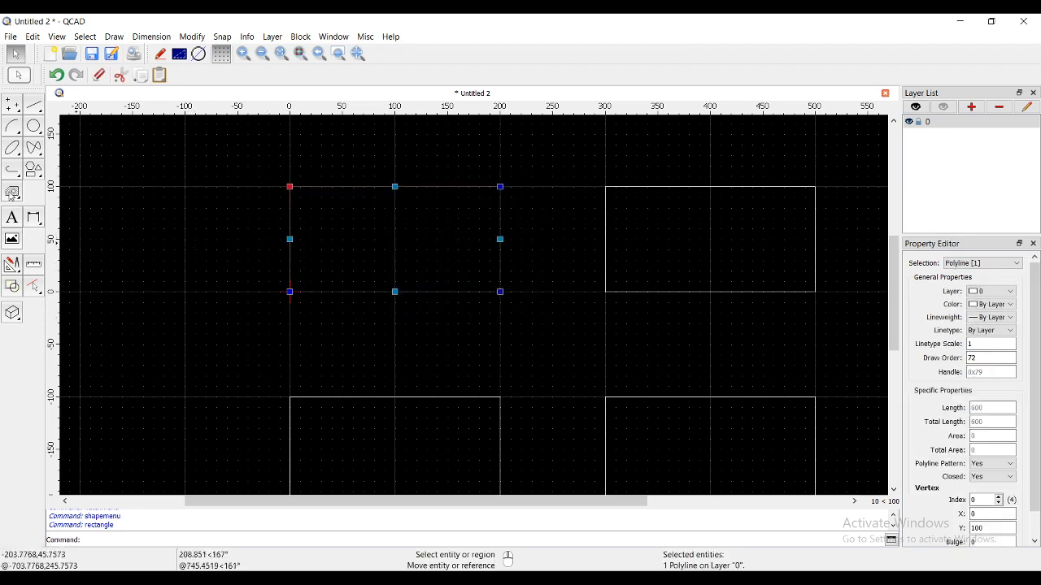
left_click(12, 193)
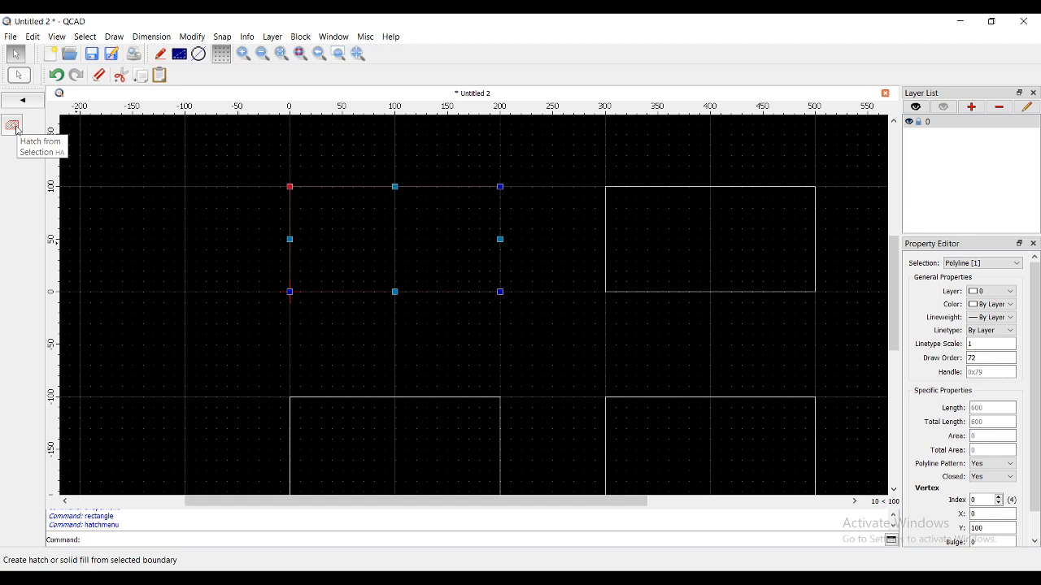
left_click(18, 130)
mouse_move(431, 215)
left_mouse_down()
mouse_move(324, 175)
mouse_move(574, 164)
left_mouse_up()
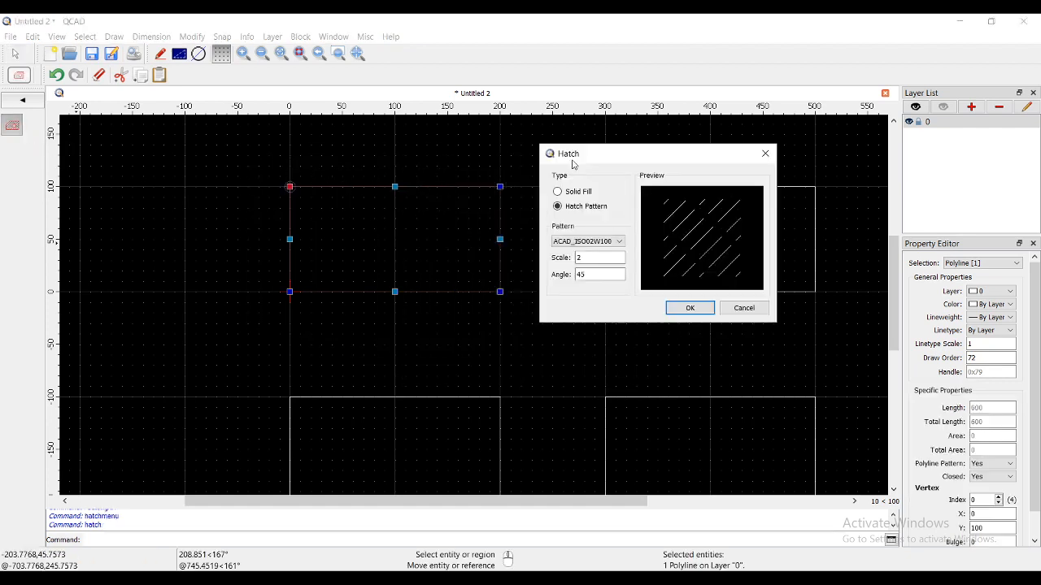
left_click(588, 193)
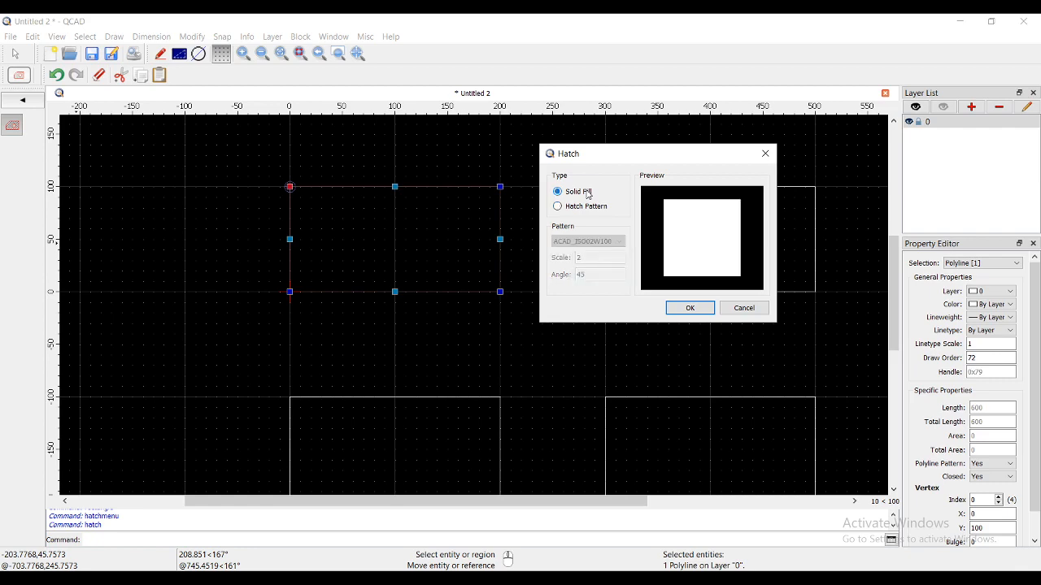
left_click(681, 309)
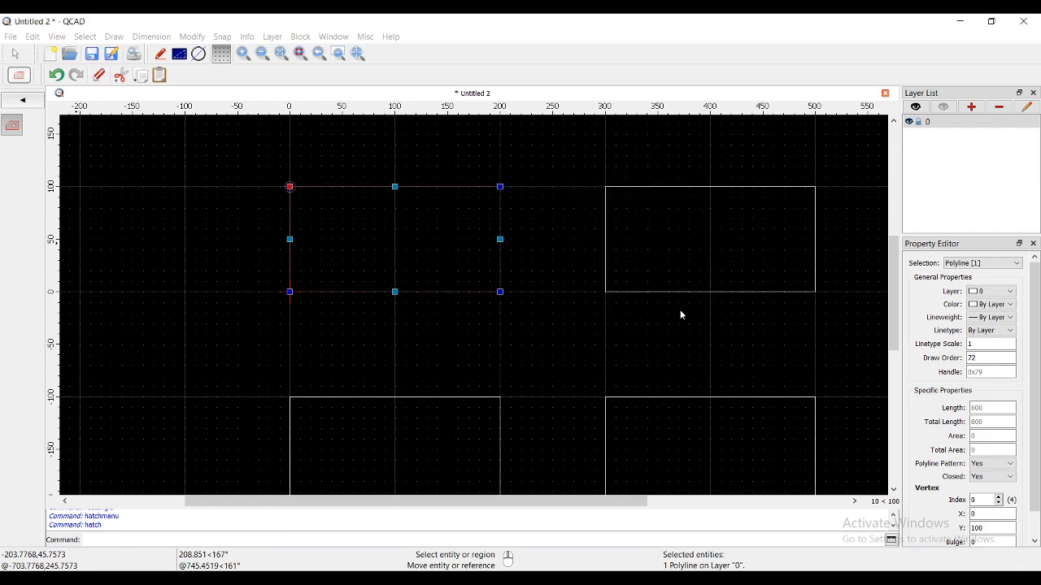
left_click(586, 322)
Step: Examine the solid-filled rectangle and its hatch settings without changing them
scroll(488, 252, "up", 1)
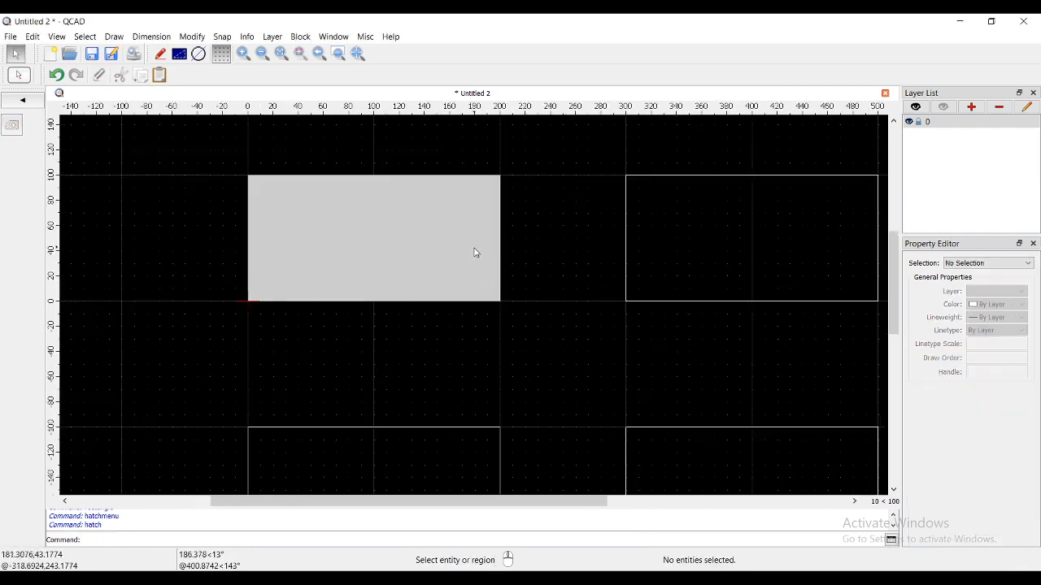
scroll(487, 260, "down", 4)
scroll(487, 260, "down", 3)
scroll(671, 273, "up", 3)
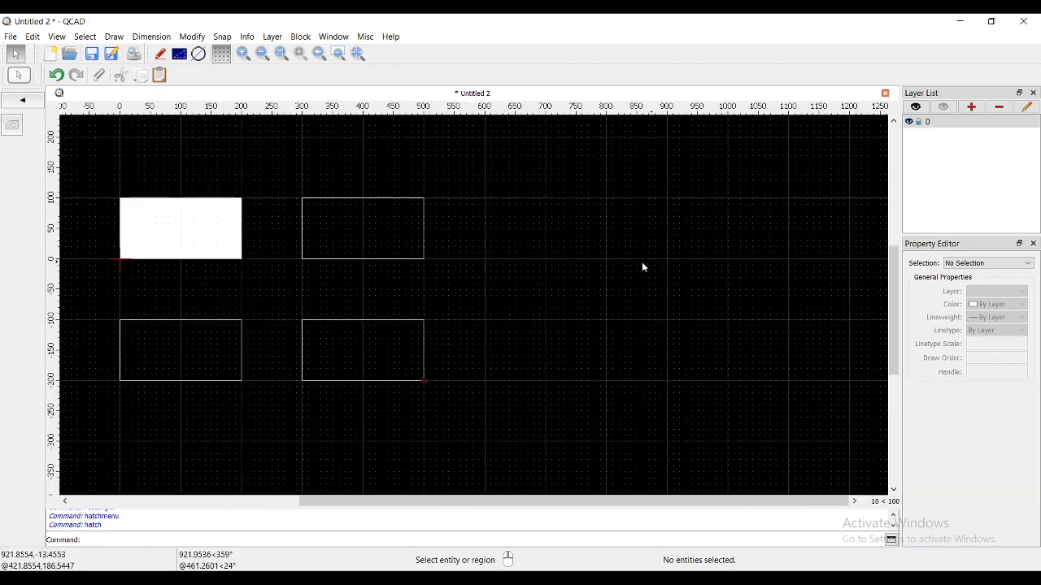
double_click(208, 237)
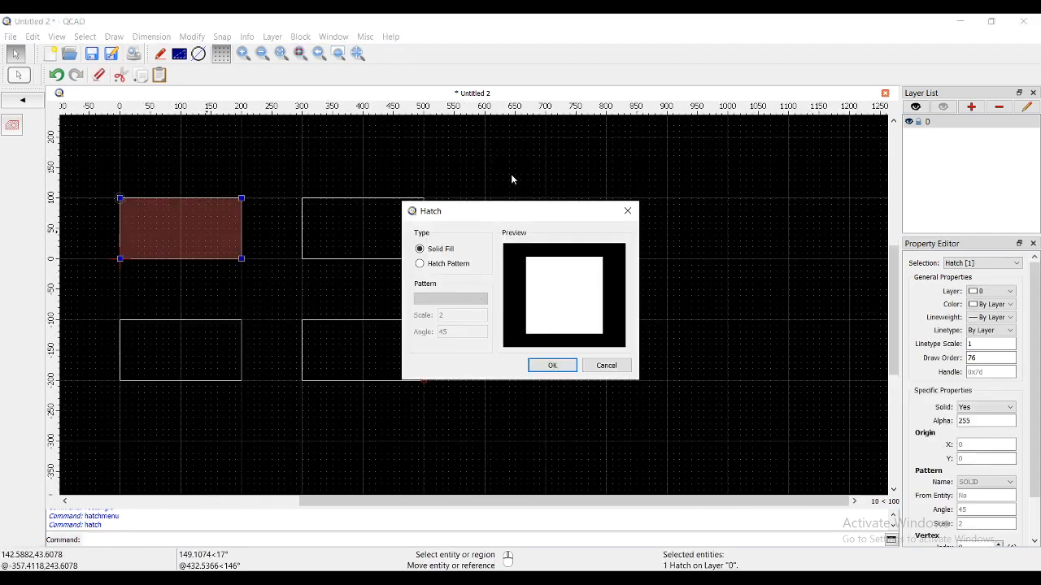
left_click(606, 366)
left_click(414, 321)
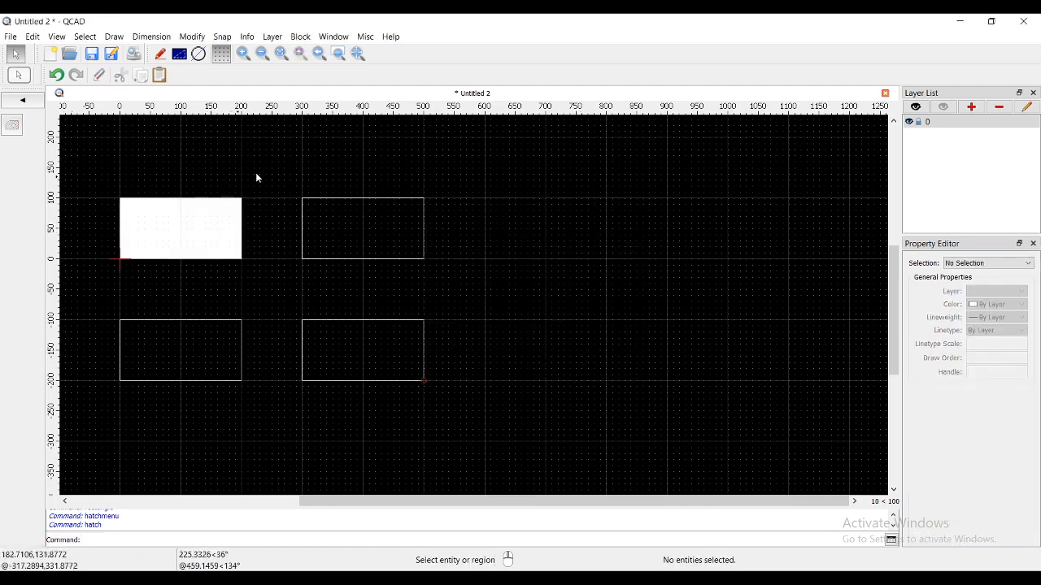
Step: Hatch the upper-right rectangle with the ACAD_ISO02W100 pattern at scale 2 and angle 0
left_click_drag(279, 164, 462, 288)
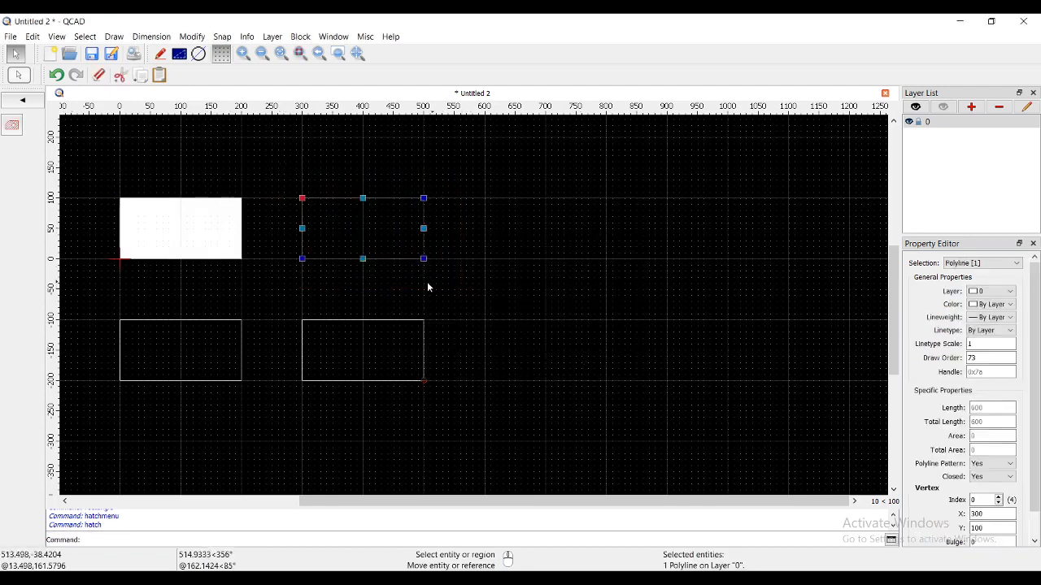
left_click(12, 124)
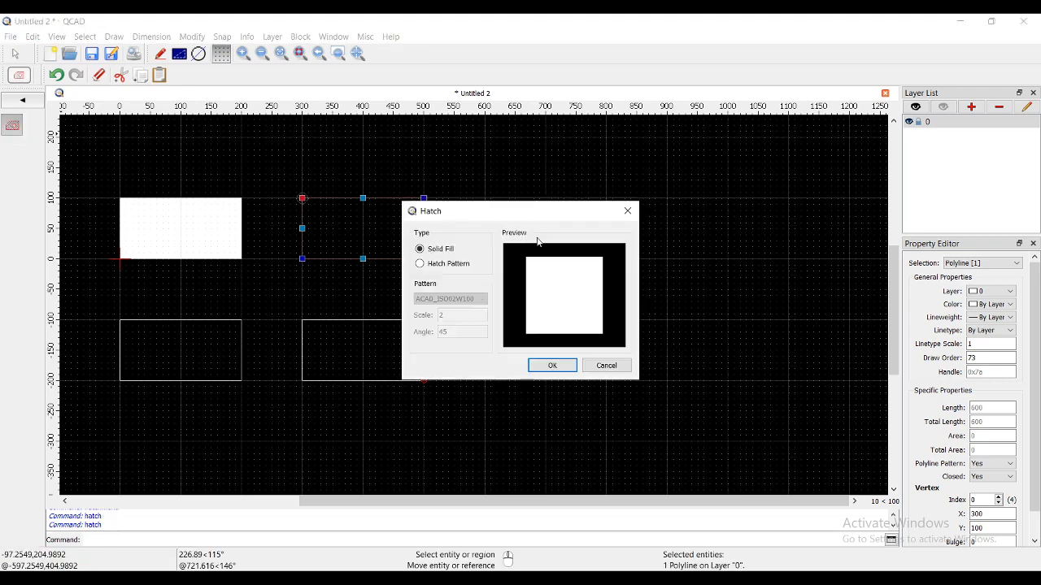
left_click_drag(540, 219, 620, 170)
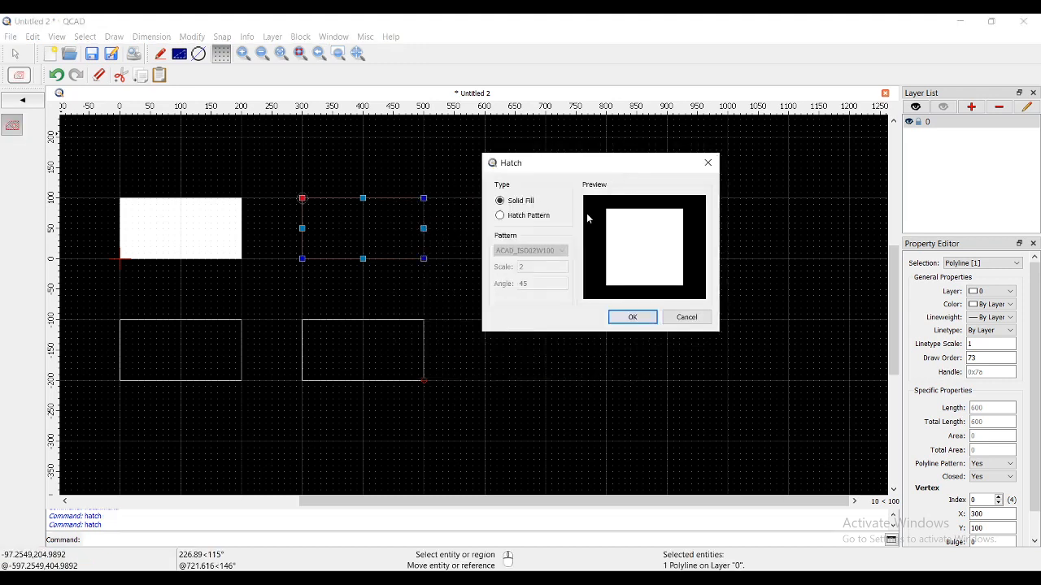
left_click(522, 220)
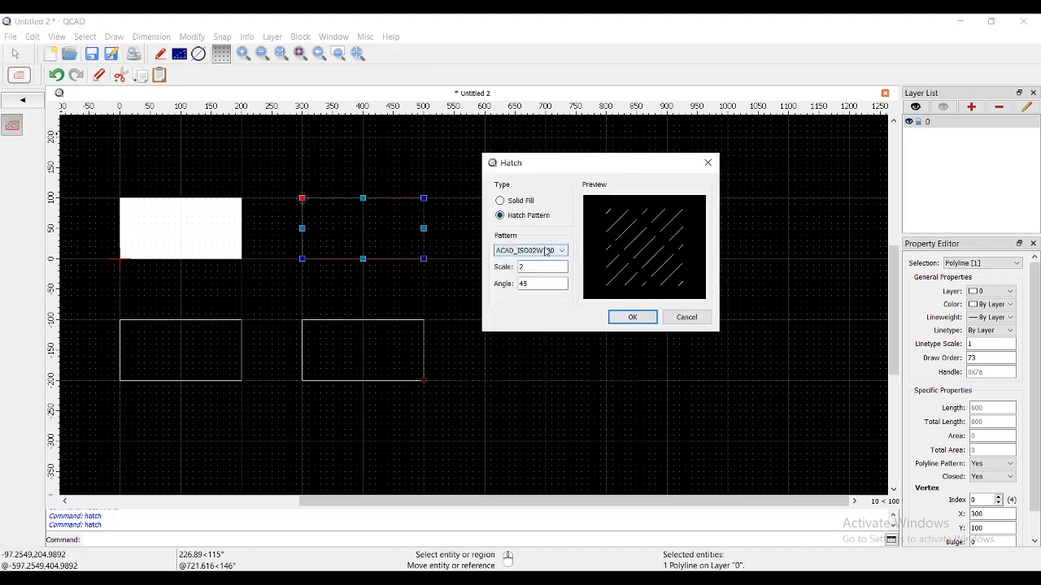
left_click_drag(535, 284, 504, 285)
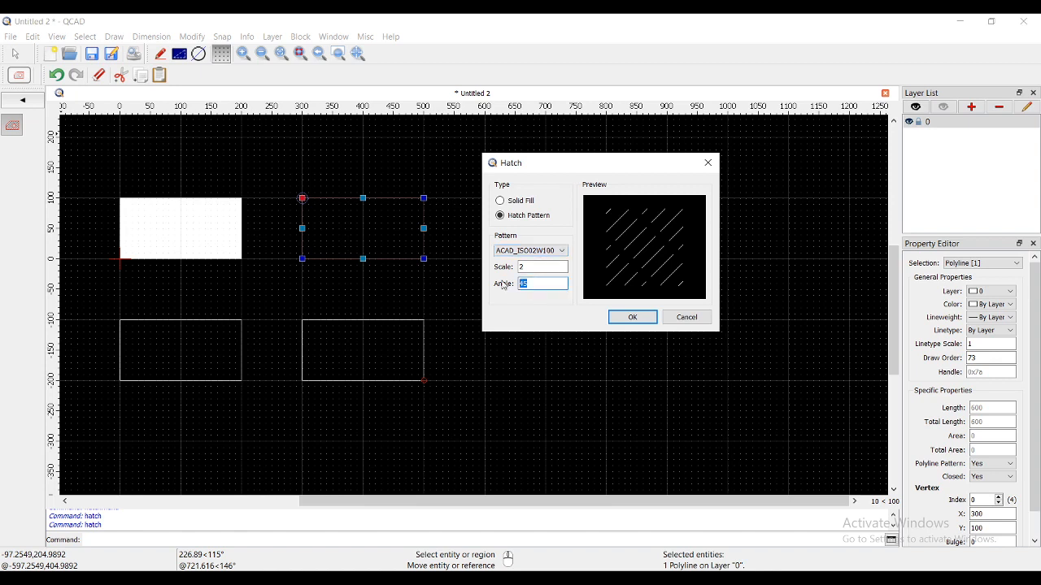
type("0")
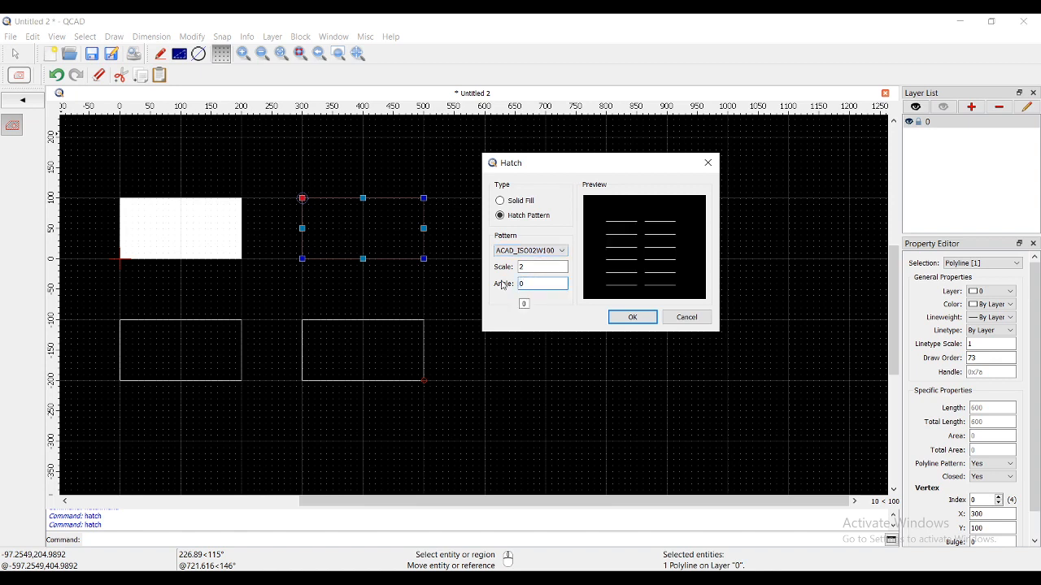
left_click(625, 316)
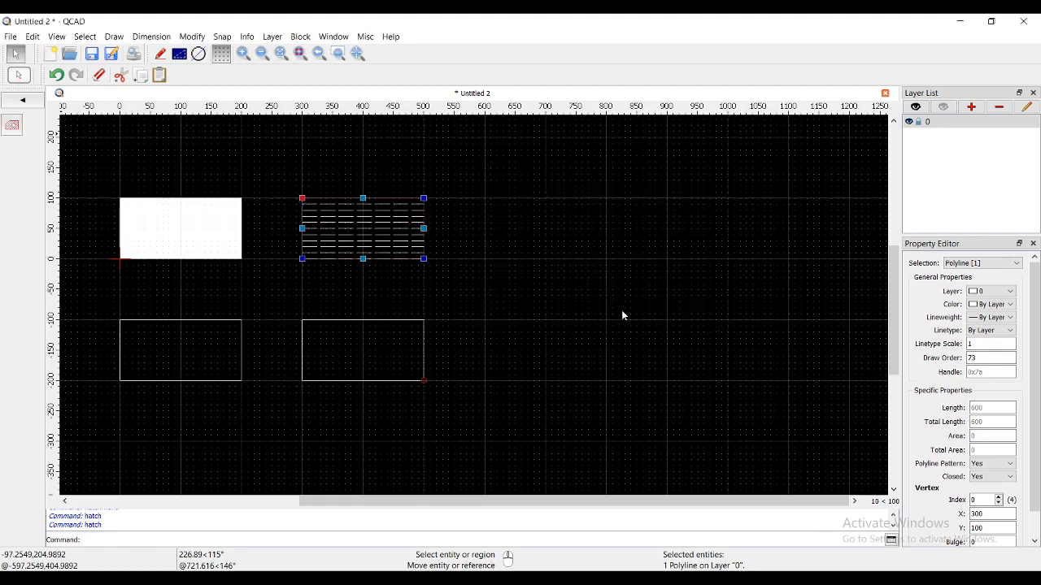
Step: Edit the upper-right rectangle's hatch, setting its angle to 45 and reducing its pattern scale
scroll(330, 203, "up", 2)
scroll(367, 239, "up", 2)
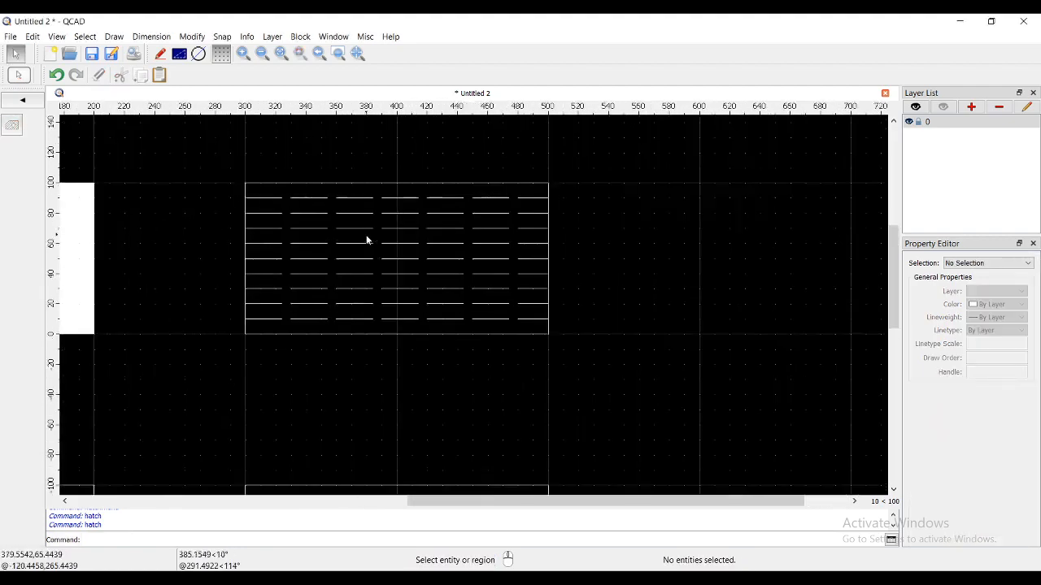
double_click(391, 263)
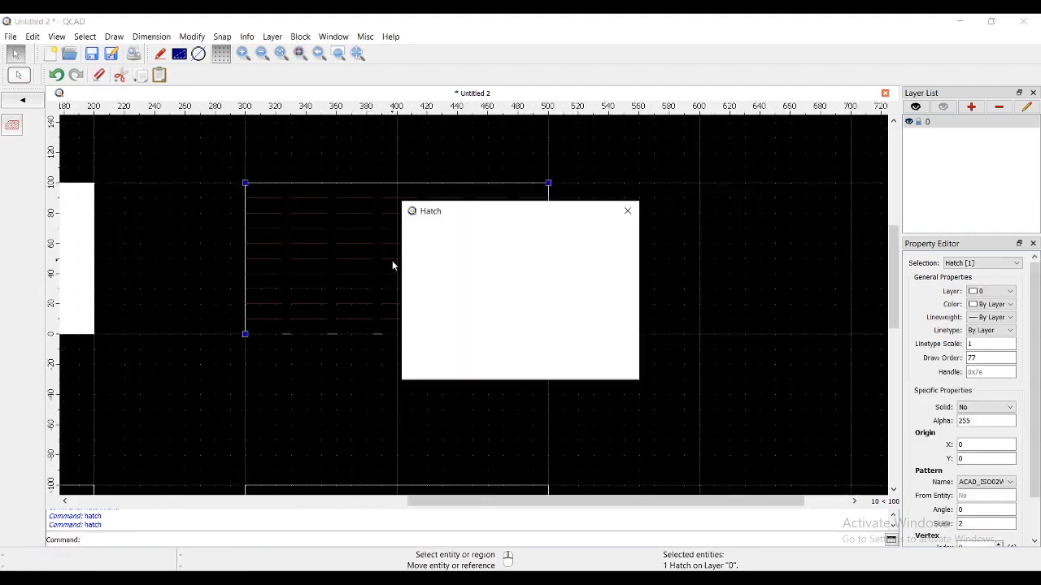
double_click(442, 333)
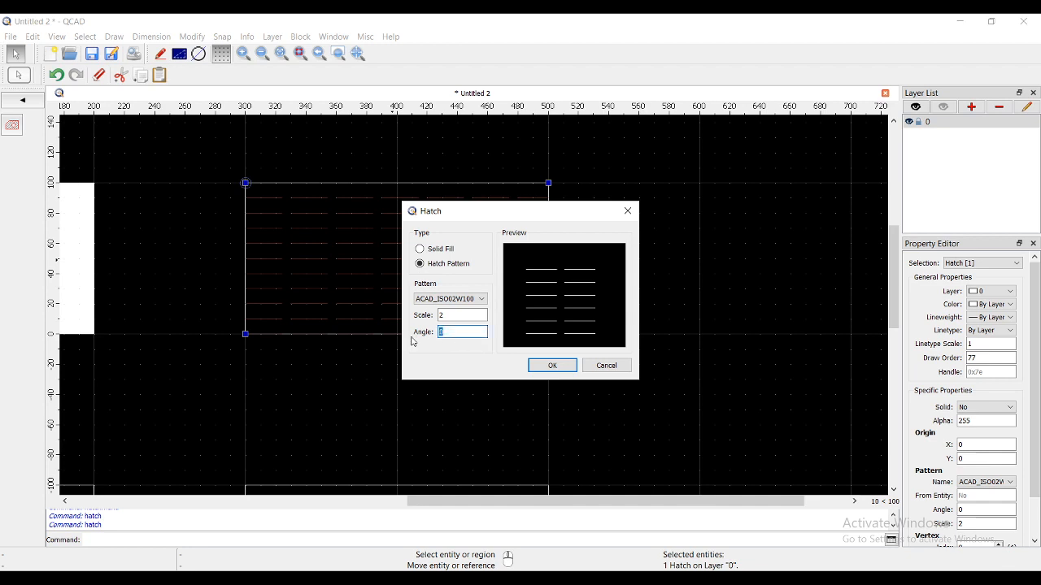
type("45")
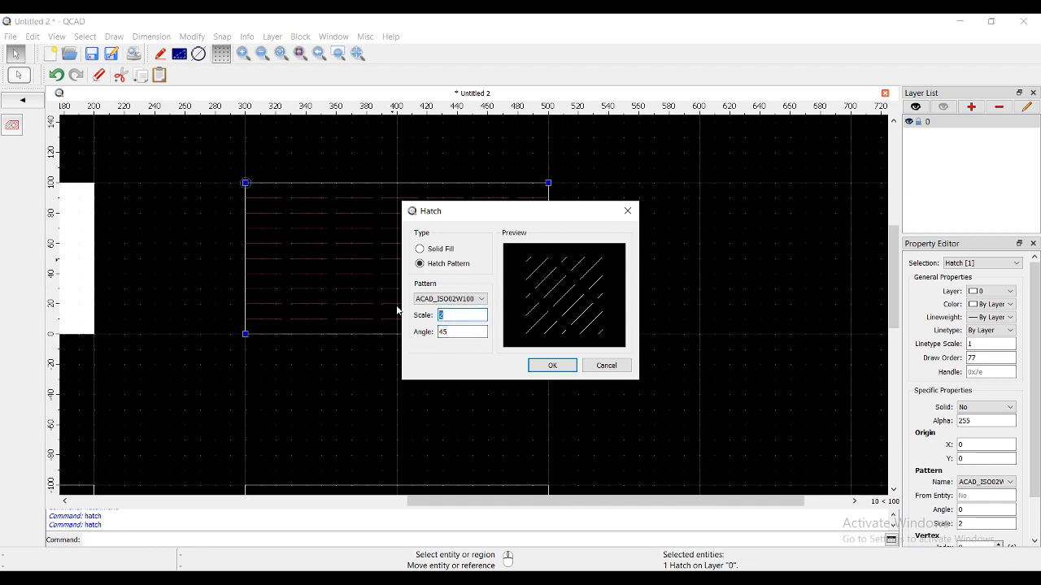
key("Escape")
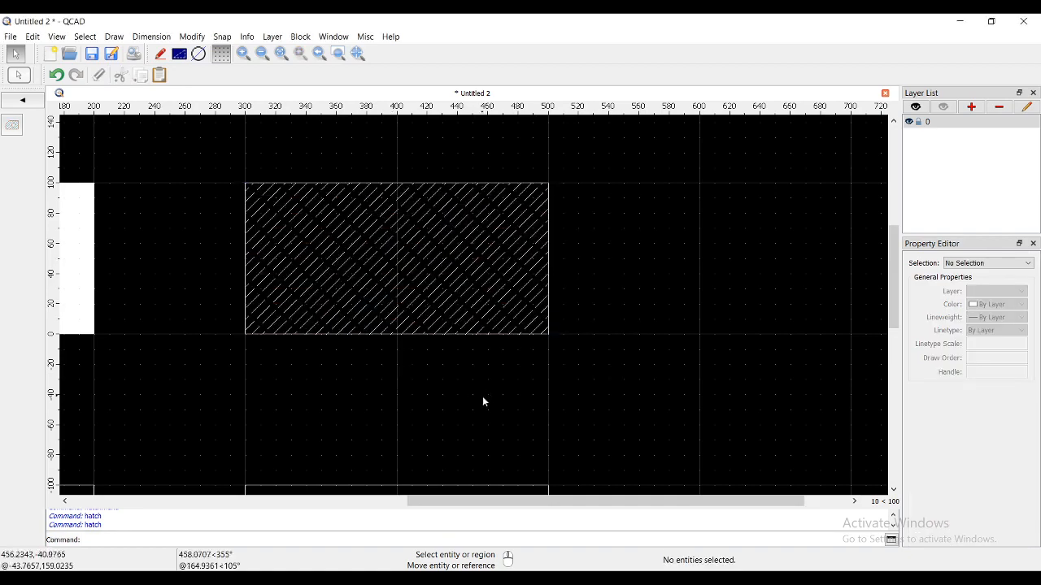
Step: Hatch the lower-right rectangle with the ACAD_ISO02W100 pattern at scale 5 and angle 45
scroll(407, 351, "down", 3)
mouse_move(314, 366)
middle_mouse_down()
mouse_move(344, 244)
mouse_move(350, 260)
middle_mouse_up()
scroll(403, 192, "up", 3)
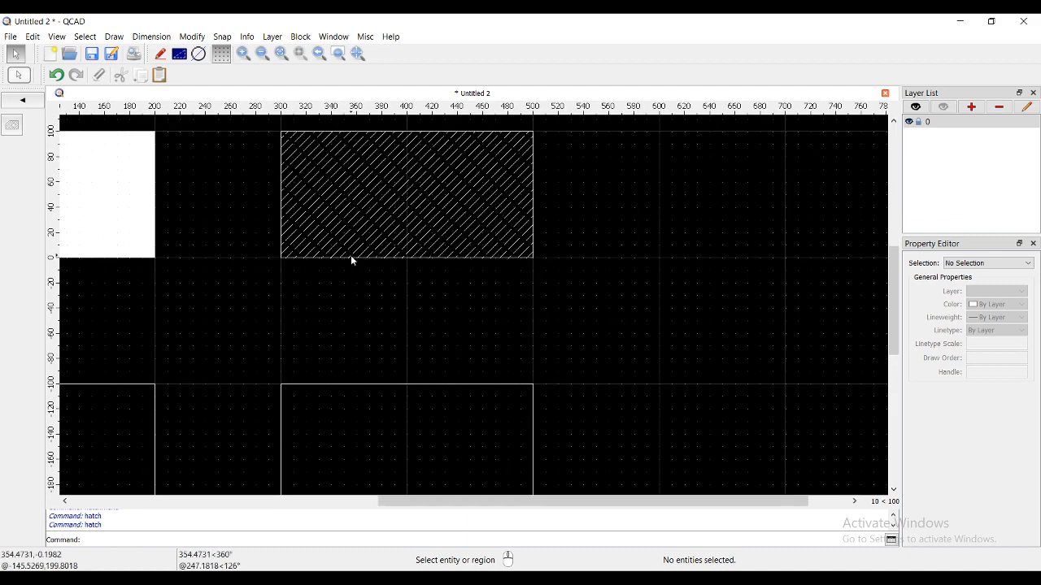
scroll(351, 253, "down", 1)
left_click_drag(194, 306, 535, 477)
left_click(13, 124)
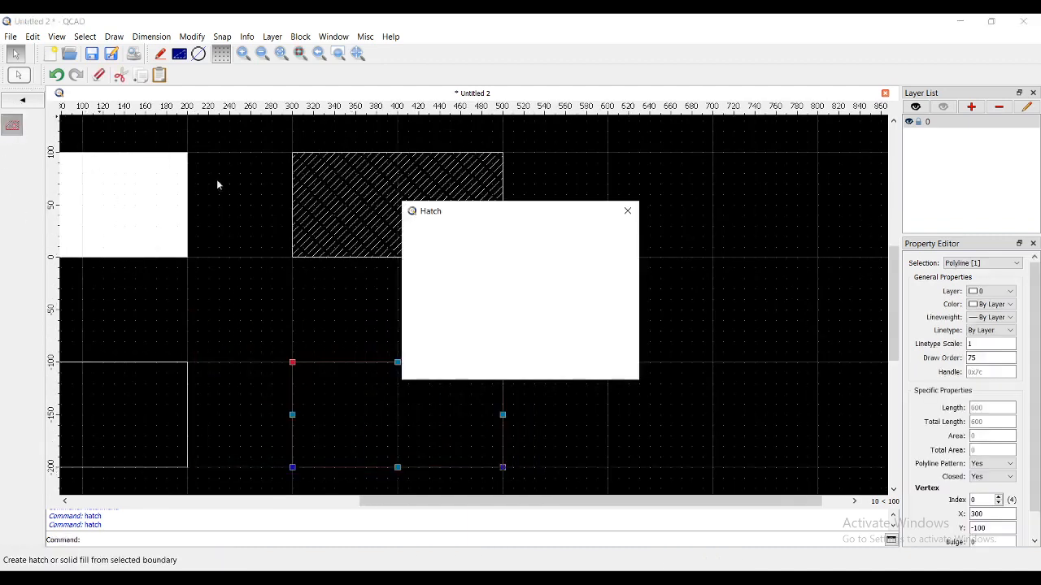
left_click_drag(461, 316, 423, 319)
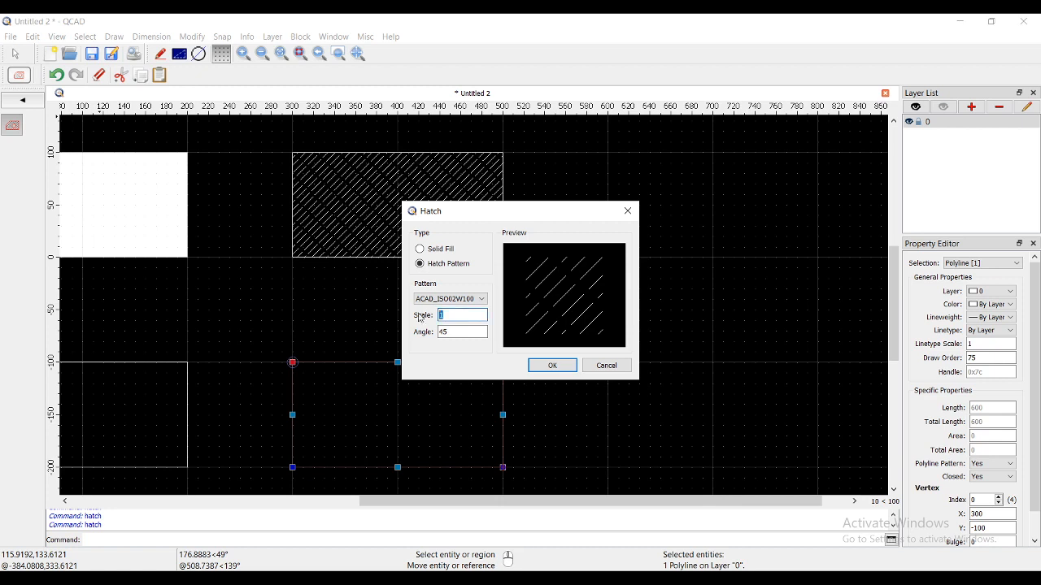
type("5")
left_click(551, 366)
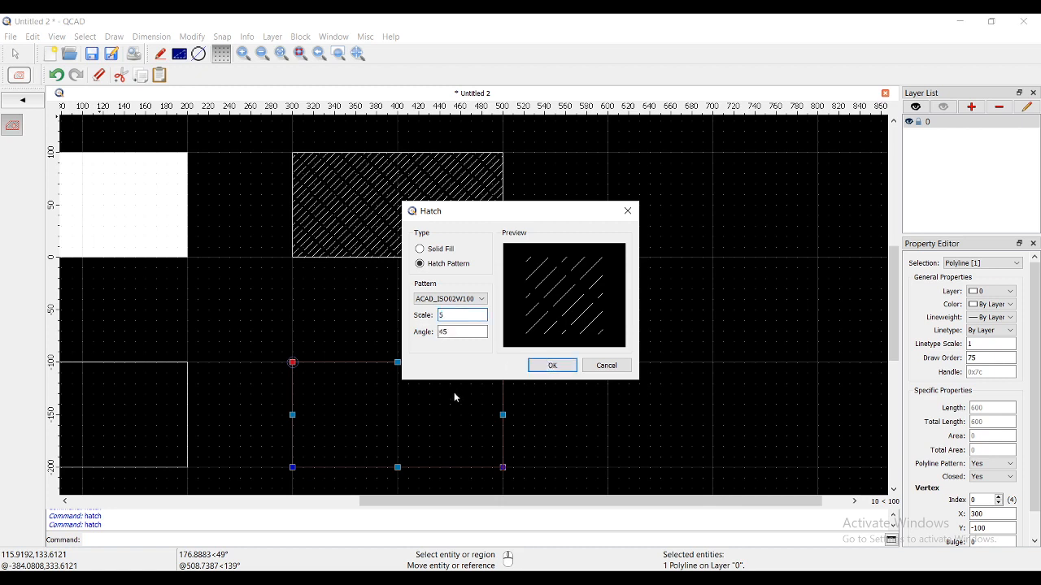
left_click(553, 366)
key("Escape")
Step: Compare the hatch scale and spacing in the lower-right rectangle with the fills of the other rectangles
scroll(346, 456, "up", 1)
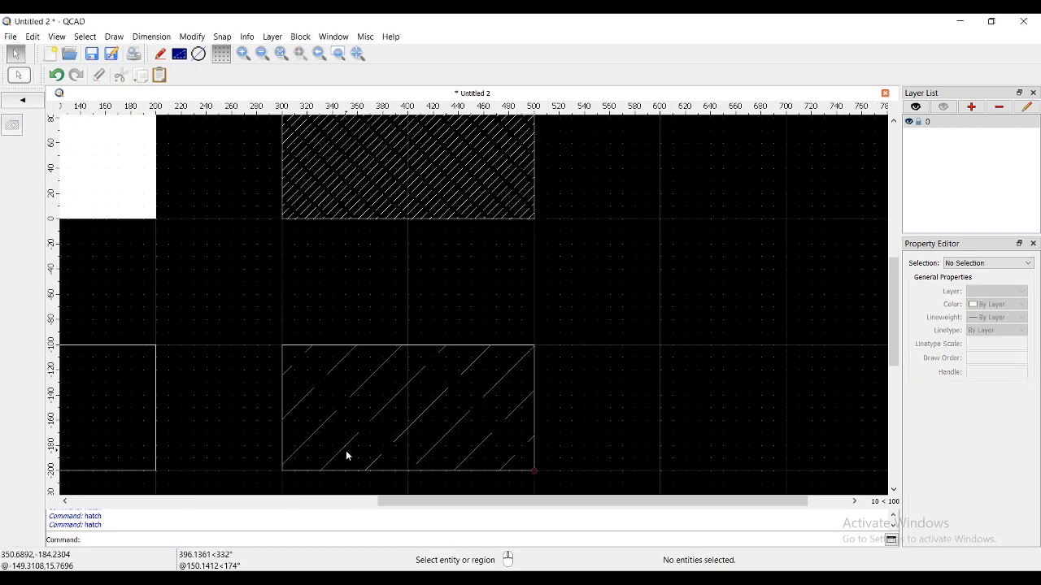
scroll(485, 301, "down", 1)
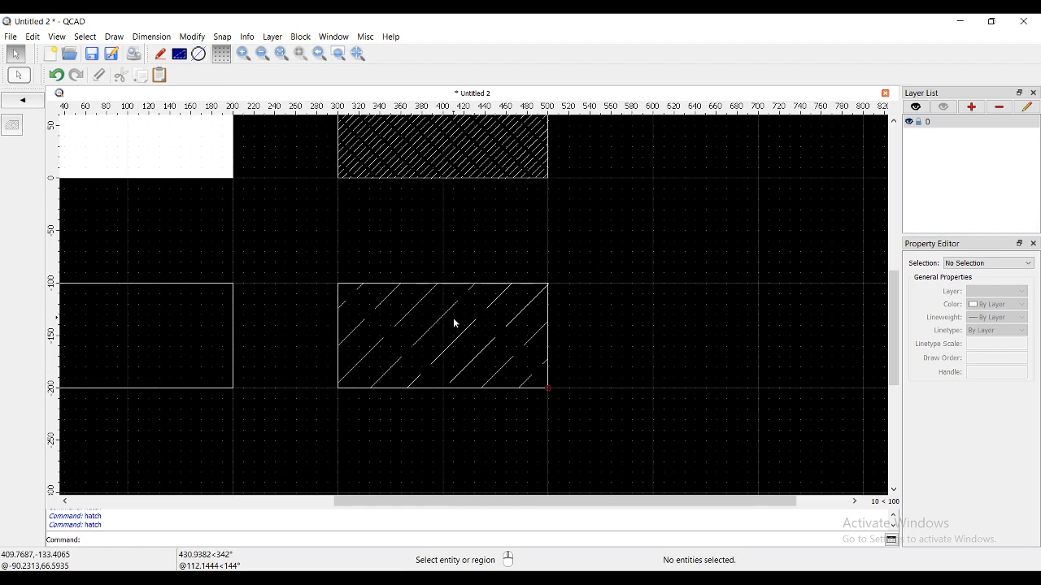
scroll(454, 322, "down", 2)
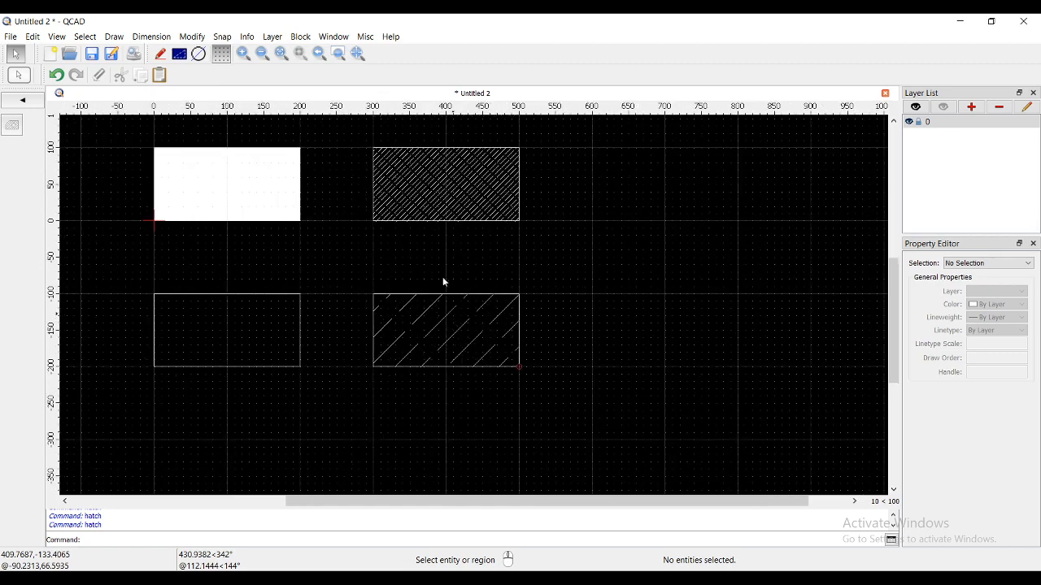
scroll(420, 233, "up", 2)
scroll(411, 271, "down", 2)
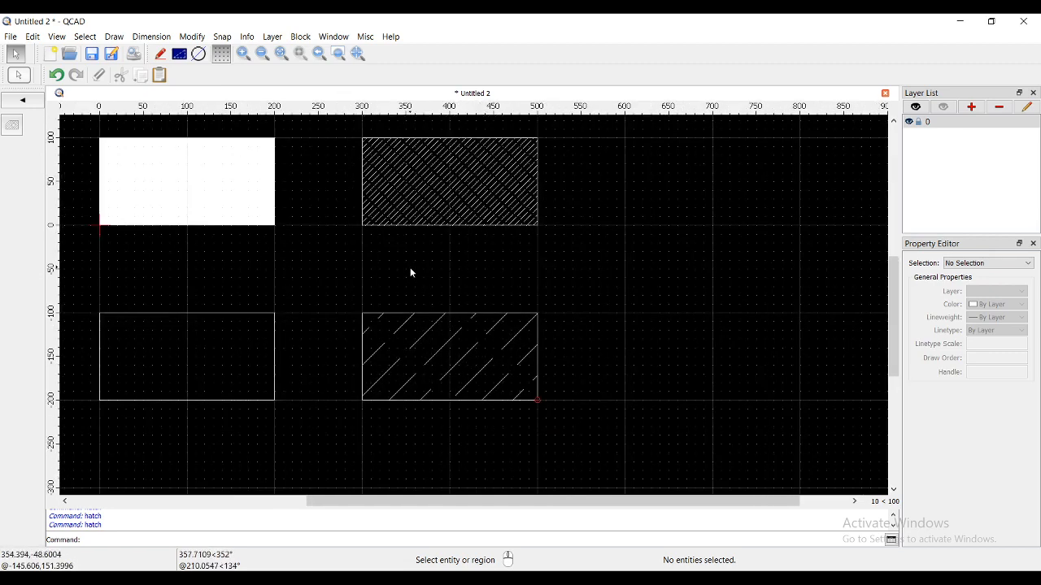
middle_click_drag(411, 270, 482, 289)
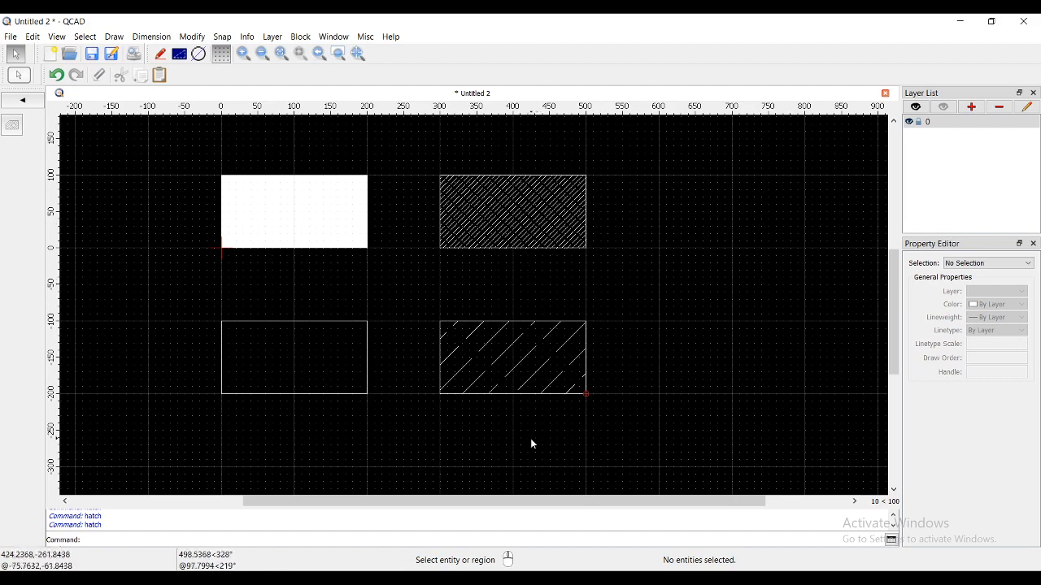
middle_click_drag(482, 280, 389, 278)
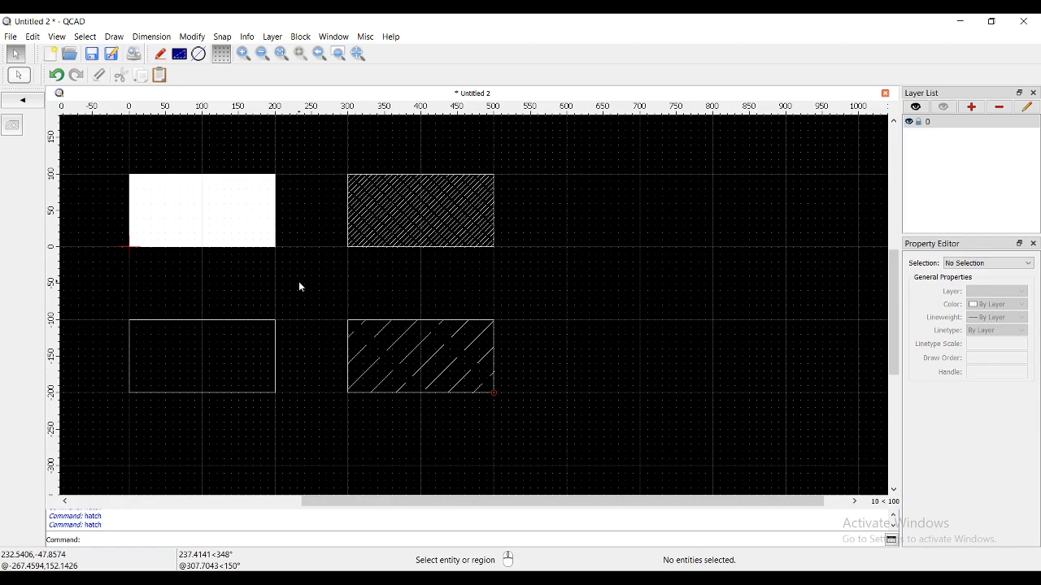
scroll(300, 286, "down", 2)
scroll(252, 334, "up", 1)
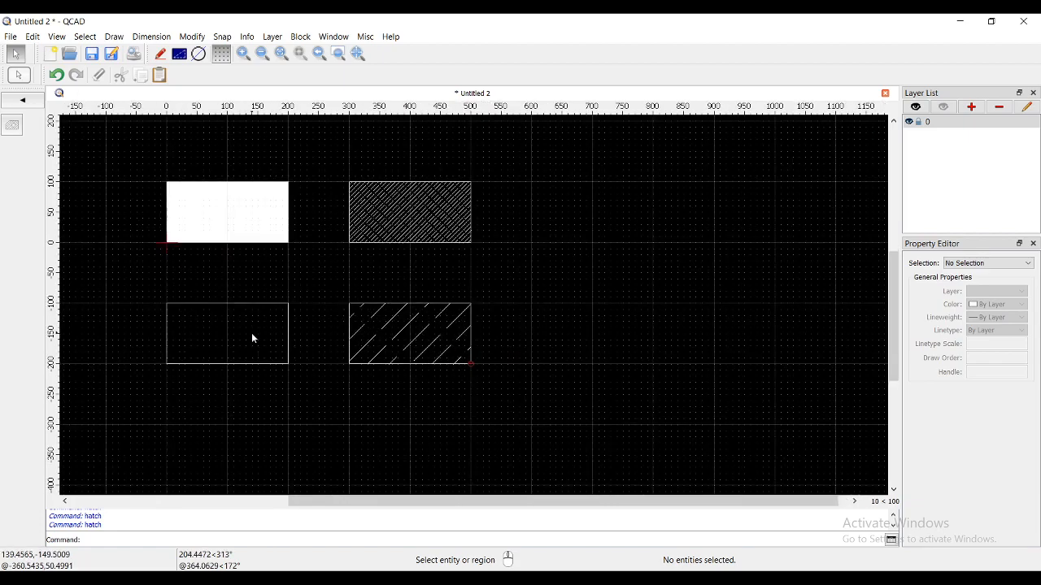
scroll(253, 337, "up", 1)
middle_click_drag(350, 395, 469, 354)
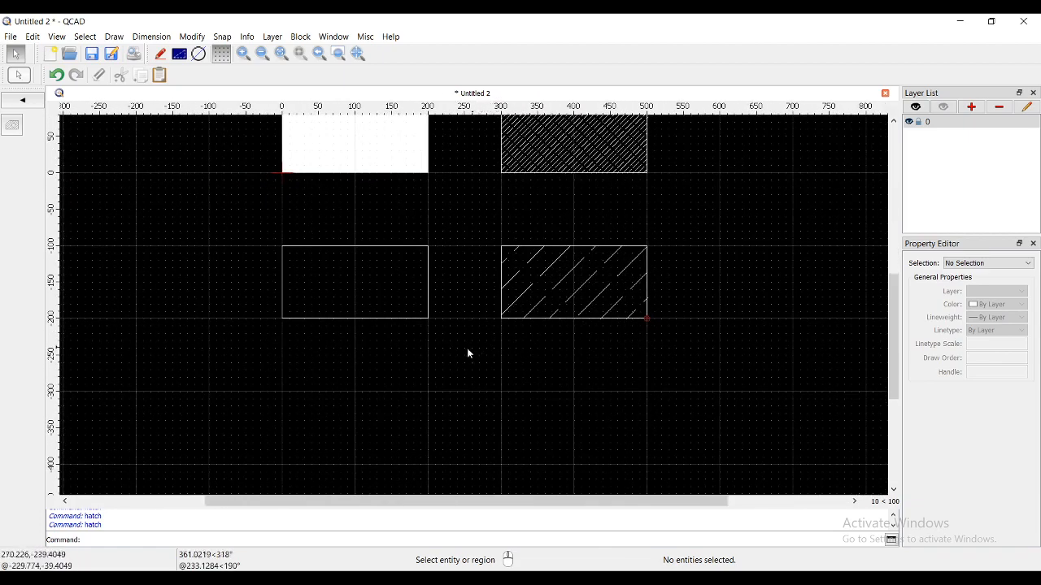
scroll(468, 353, "down", 3)
middle_click_drag(621, 346, 520, 282)
scroll(383, 333, "up", 1)
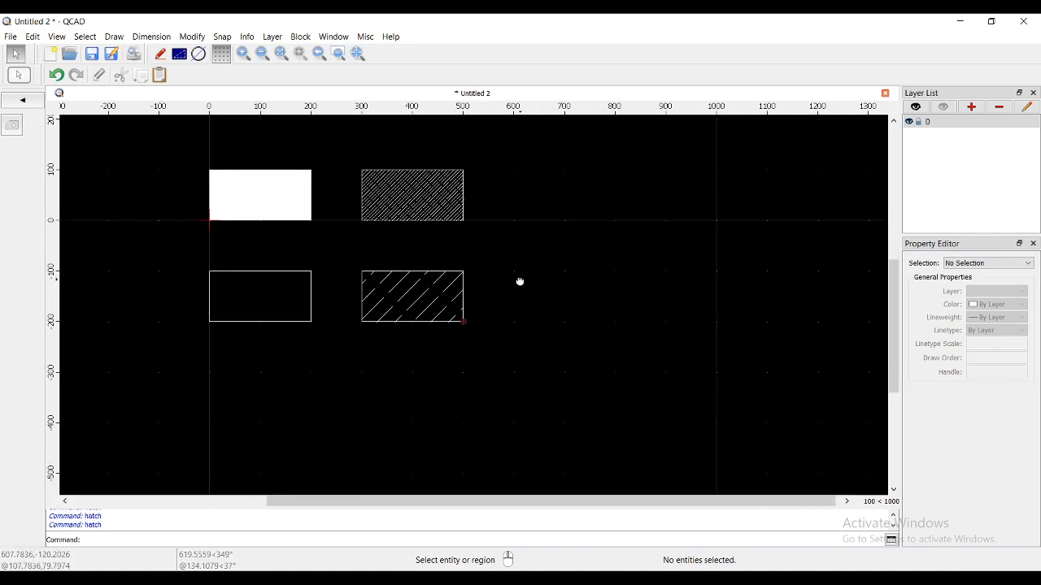
Step: Draw a rectangle from (-80, -140) to (100, -250), overlapping the empty lower-left rectangle
scroll(177, 339, "up", 1)
middle_click_drag(176, 340, 493, 320)
scroll(493, 320, "up", 1)
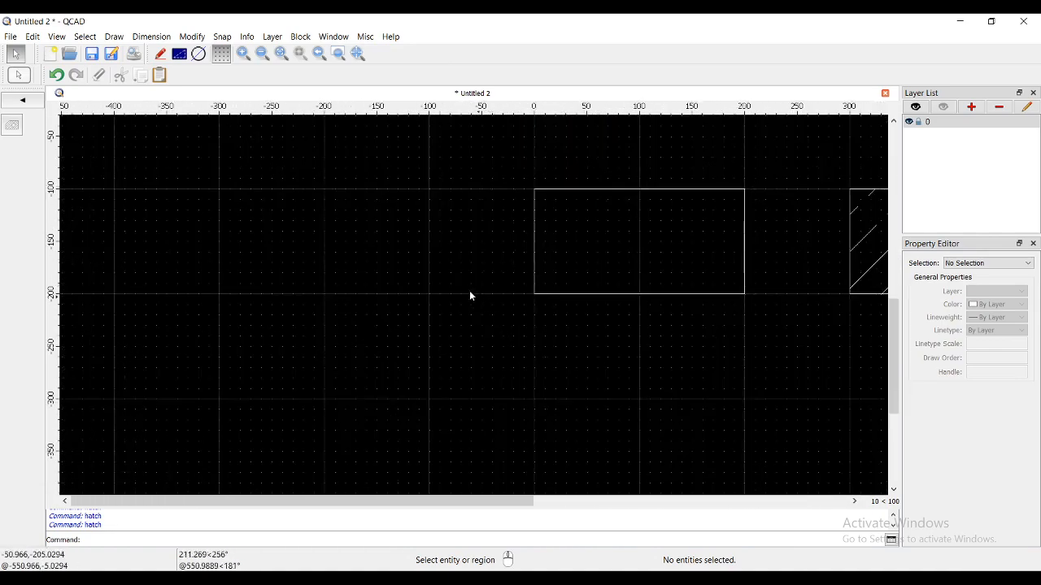
left_click(32, 100)
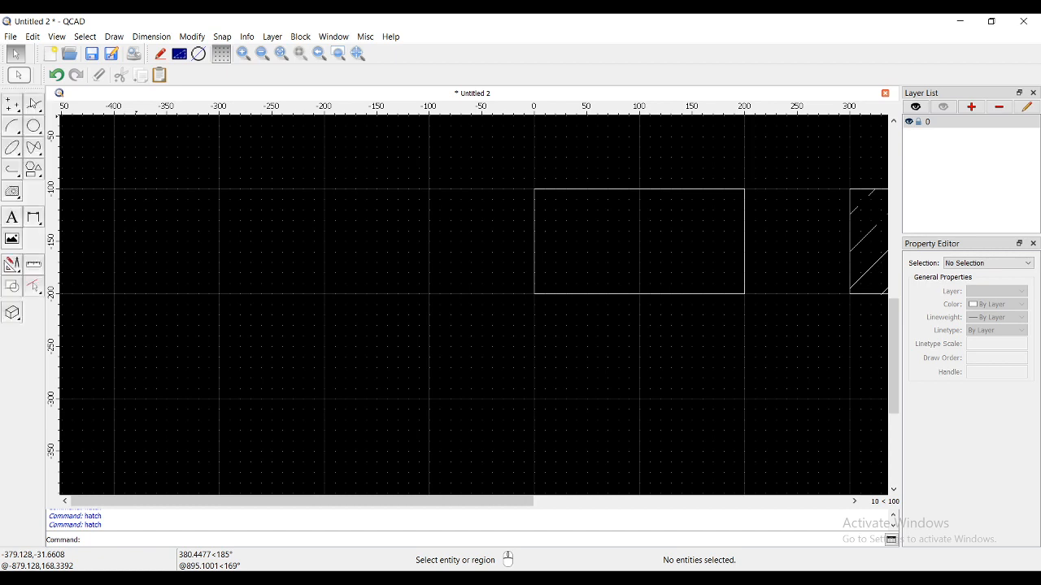
left_click(33, 147)
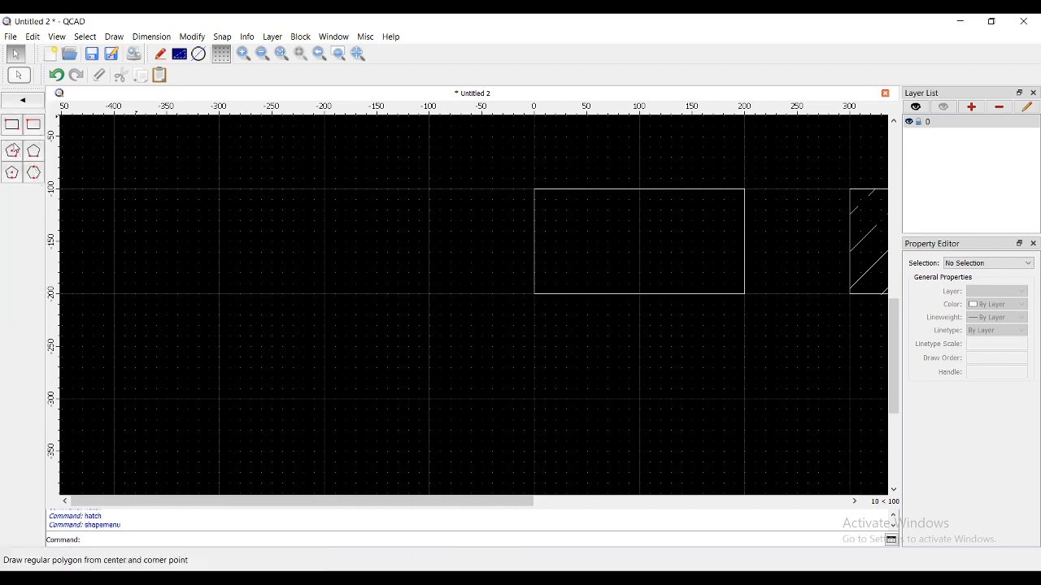
left_click(33, 126)
left_click(449, 230)
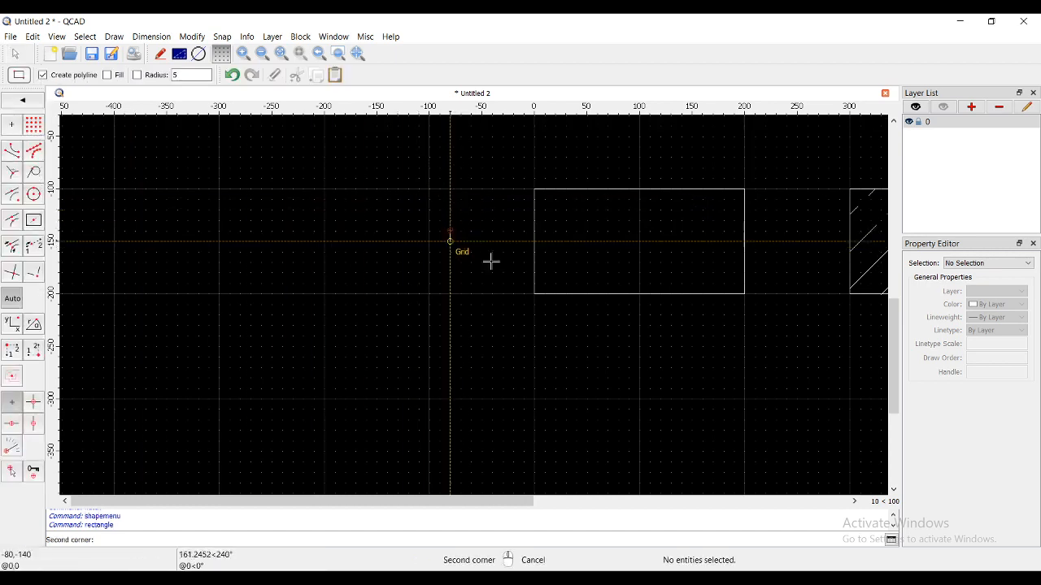
left_click(639, 347)
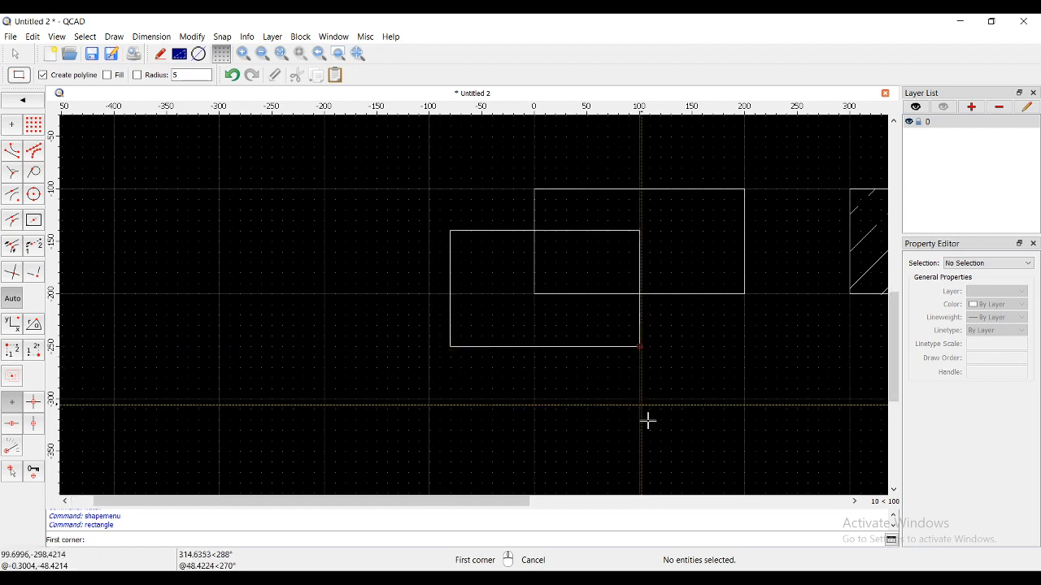
right_click(664, 425)
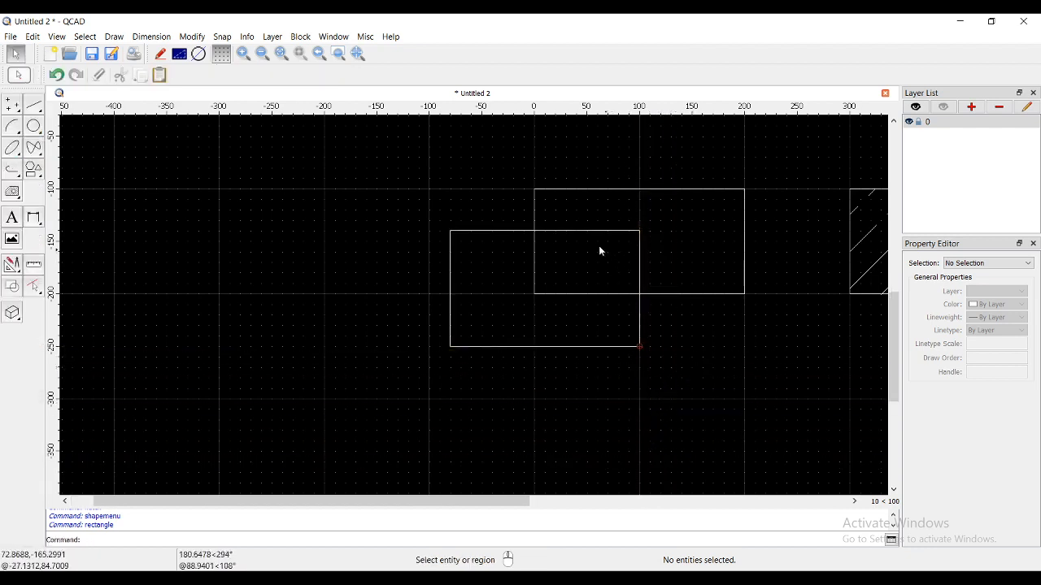
Step: Try to select only the overlapping area of the two unfilled rectangles as a hatch boundary
scroll(698, 233, "up", 2)
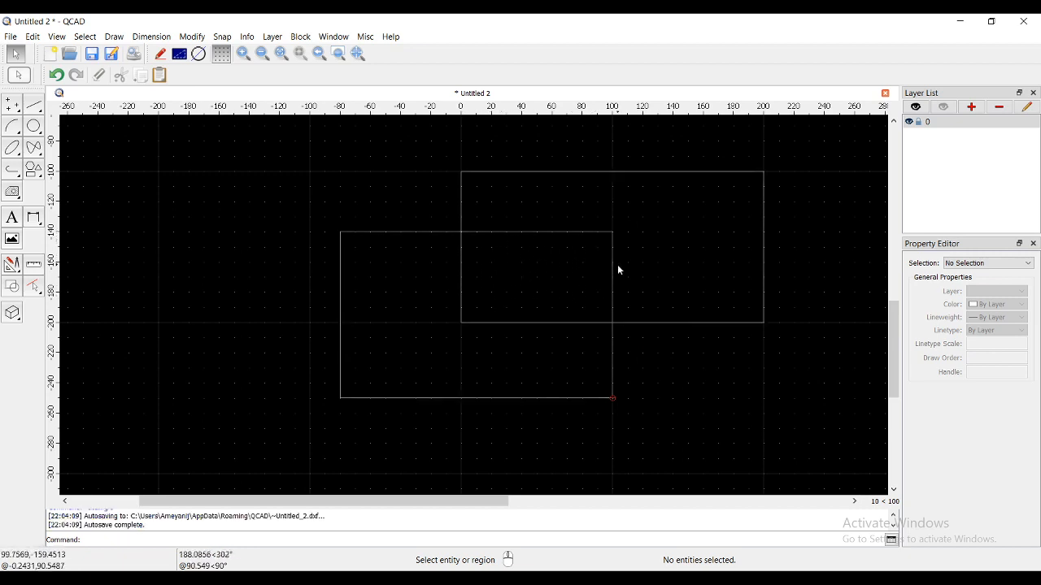
left_click_drag(410, 203, 658, 342)
left_click_drag(639, 225, 428, 349)
left_click(408, 363)
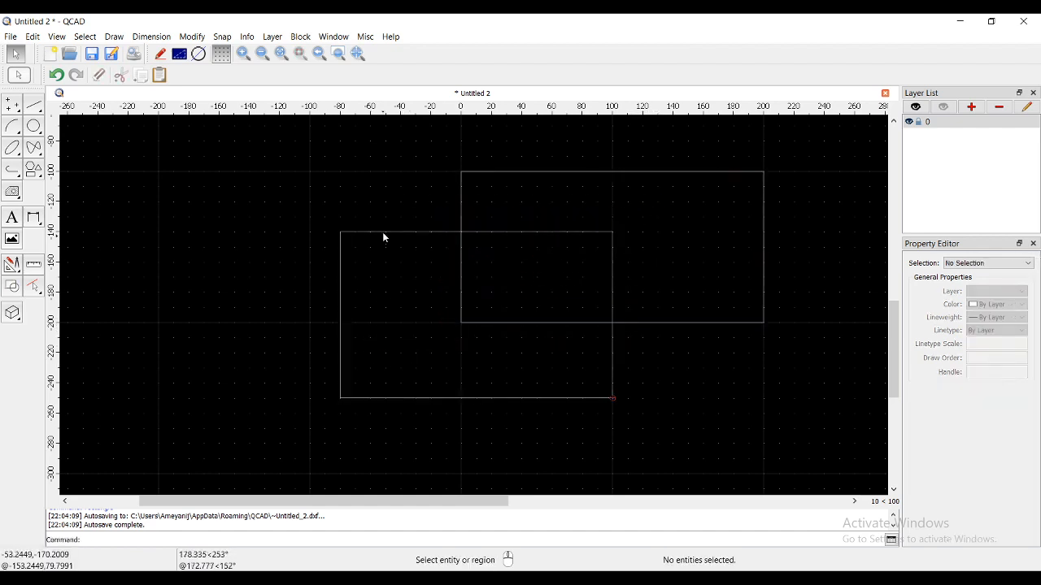
left_click_drag(399, 202, 659, 358)
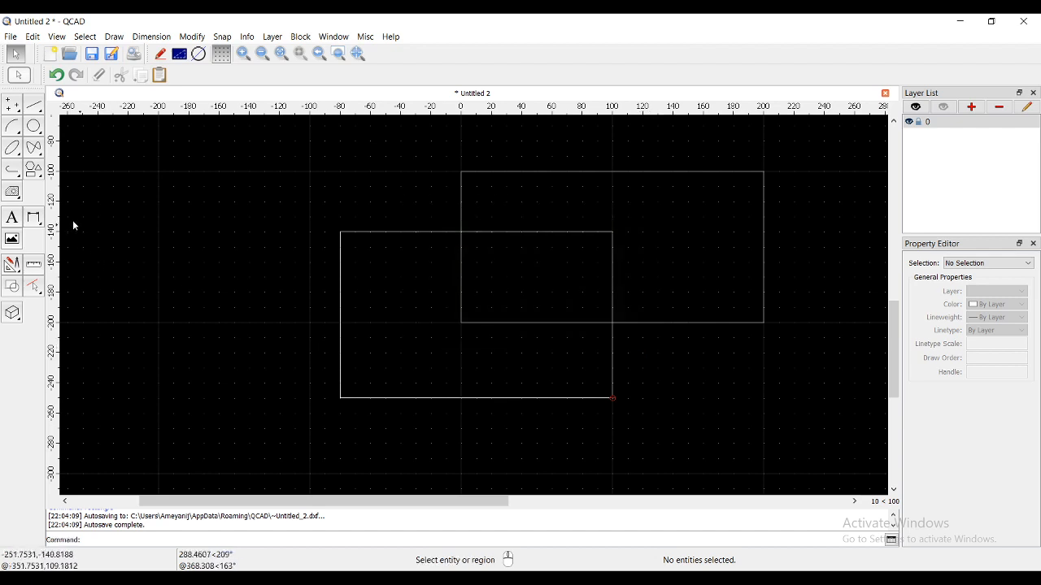
left_click(12, 193)
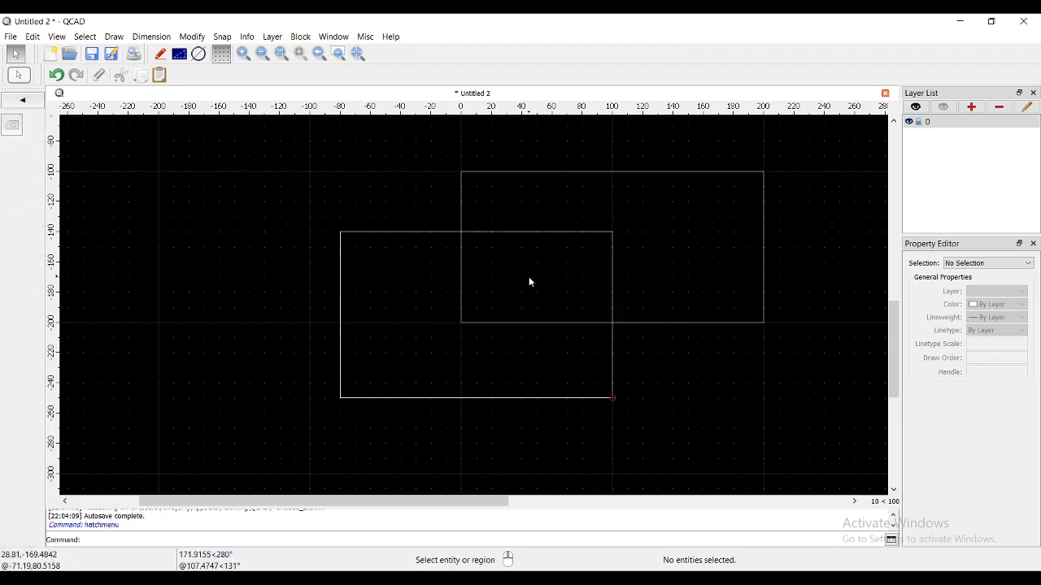
left_click(24, 102)
scroll(213, 304, "down", 2)
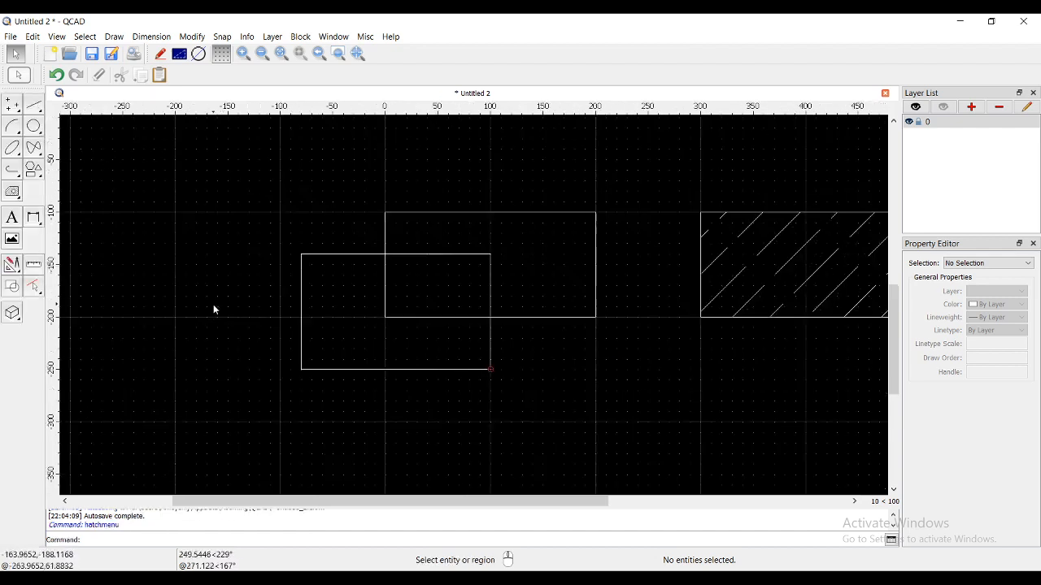
scroll(243, 264, "up", 1)
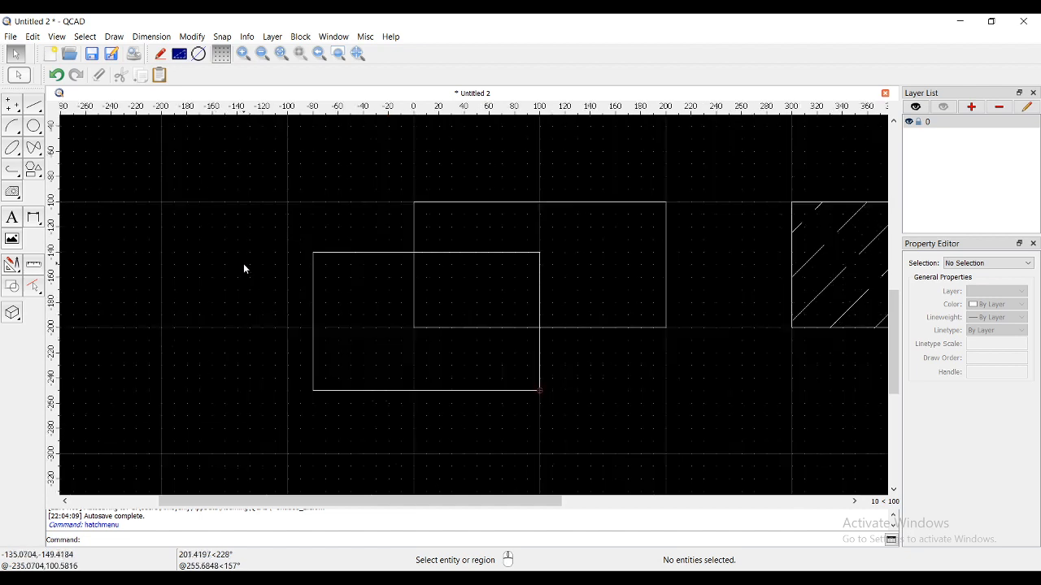
Step: Try to divide the original lower-left rectangle's outline where the two rectangles overlap
left_click(12, 265)
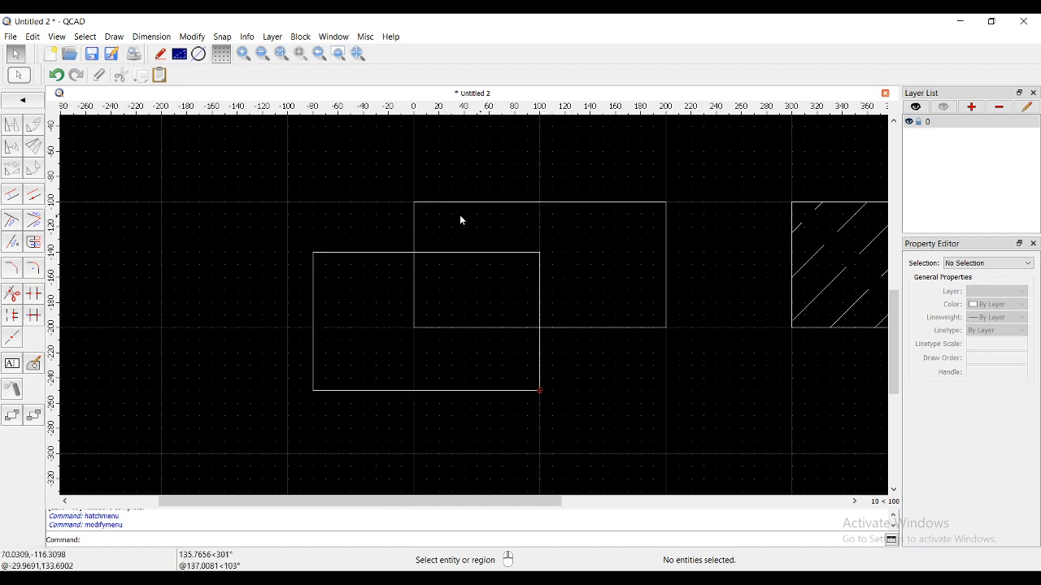
left_click(12, 294)
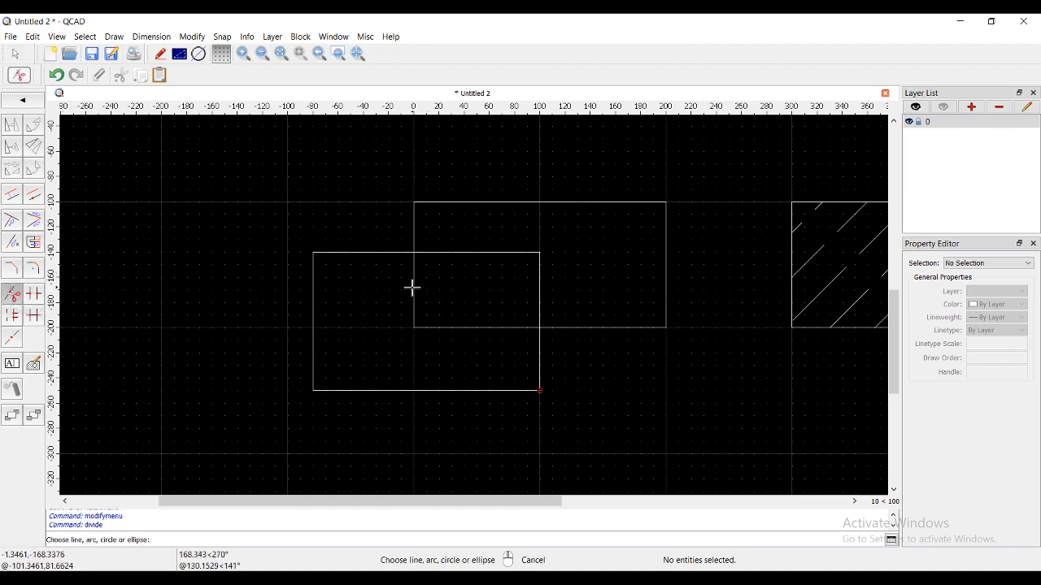
scroll(411, 287, "up", 3)
left_click(398, 352)
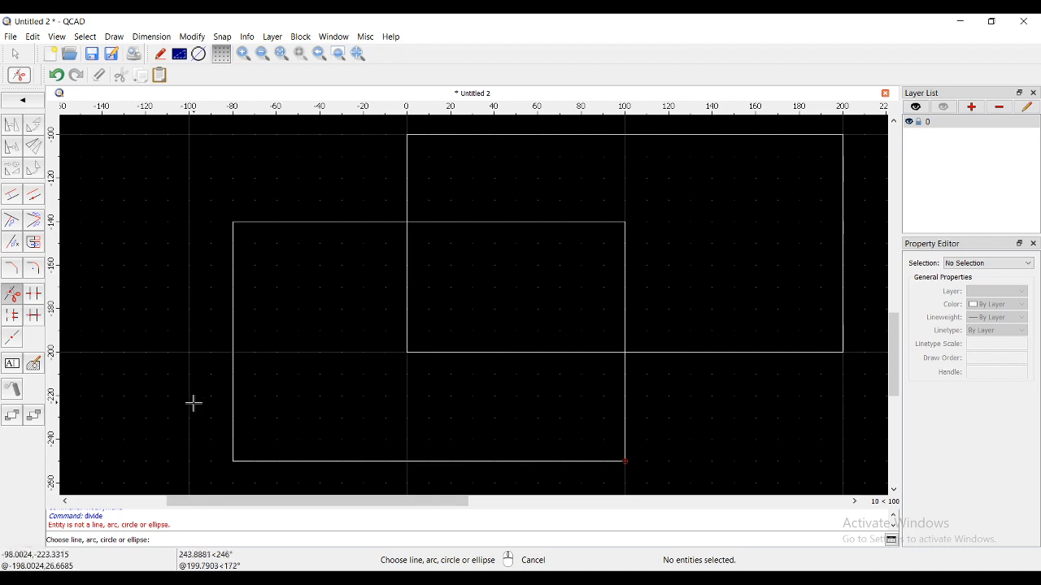
right_click(160, 392)
left_click(12, 294)
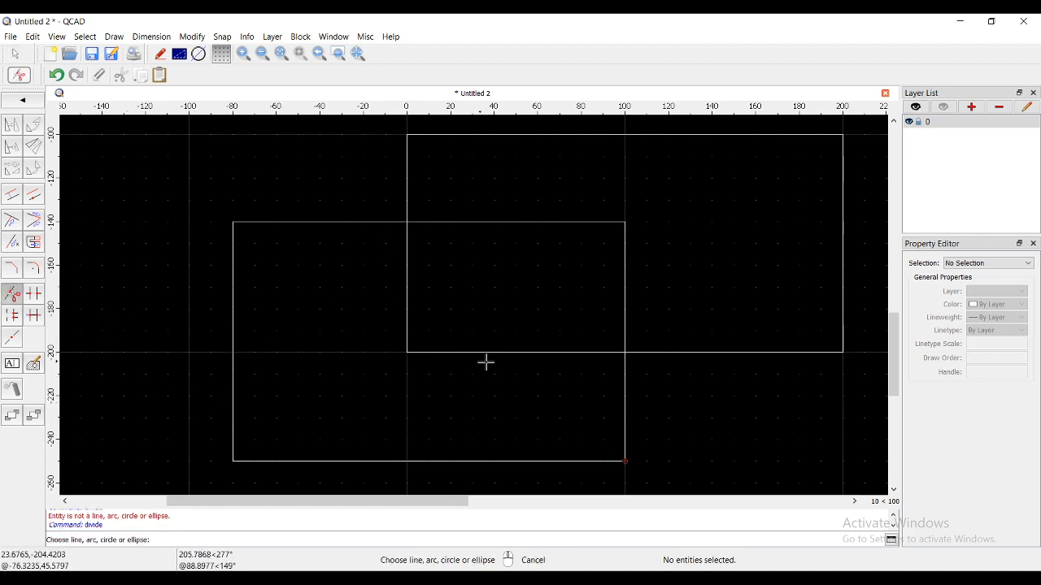
left_click(486, 351)
right_click(551, 361)
Step: Explode both overlapping rectangles from polylines into individual lines
left_click(555, 352)
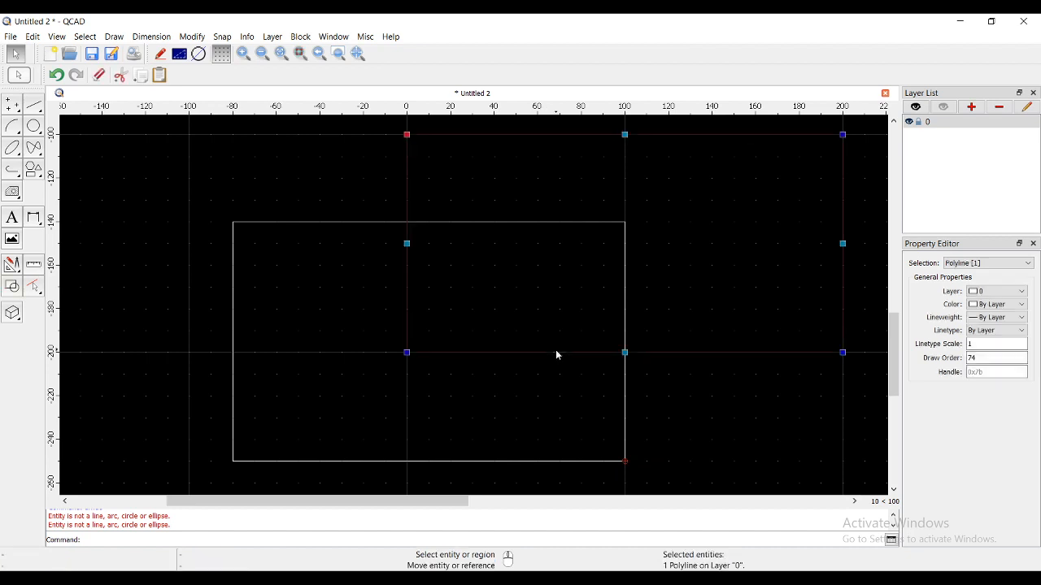
left_click(452, 465)
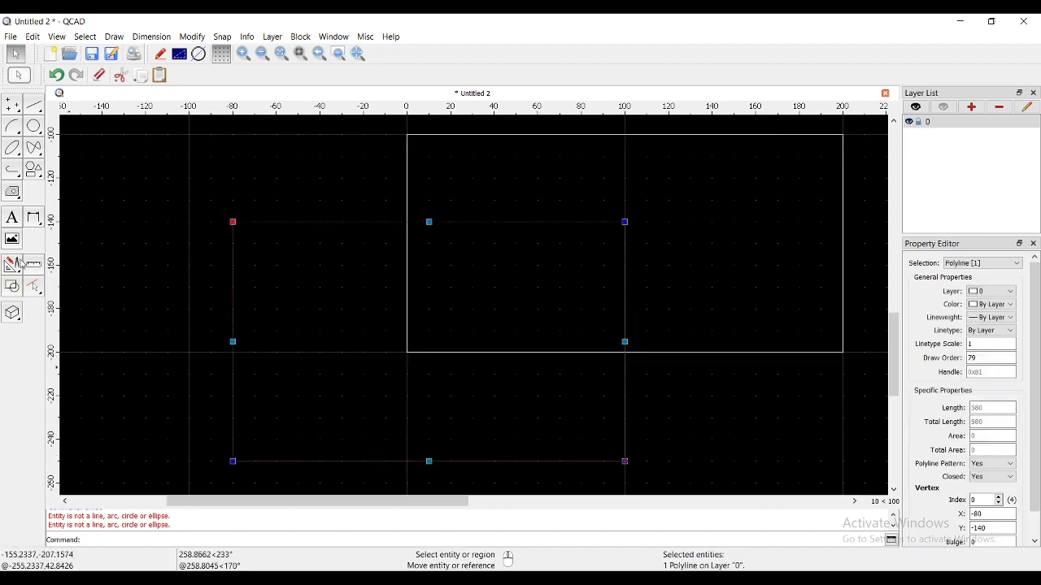
left_click(12, 265)
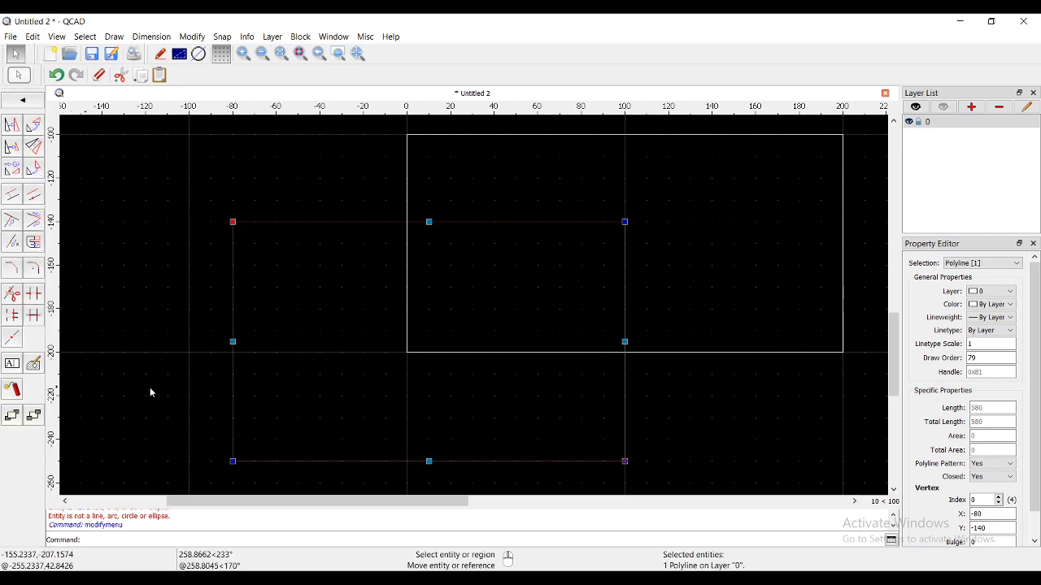
left_click(12, 389)
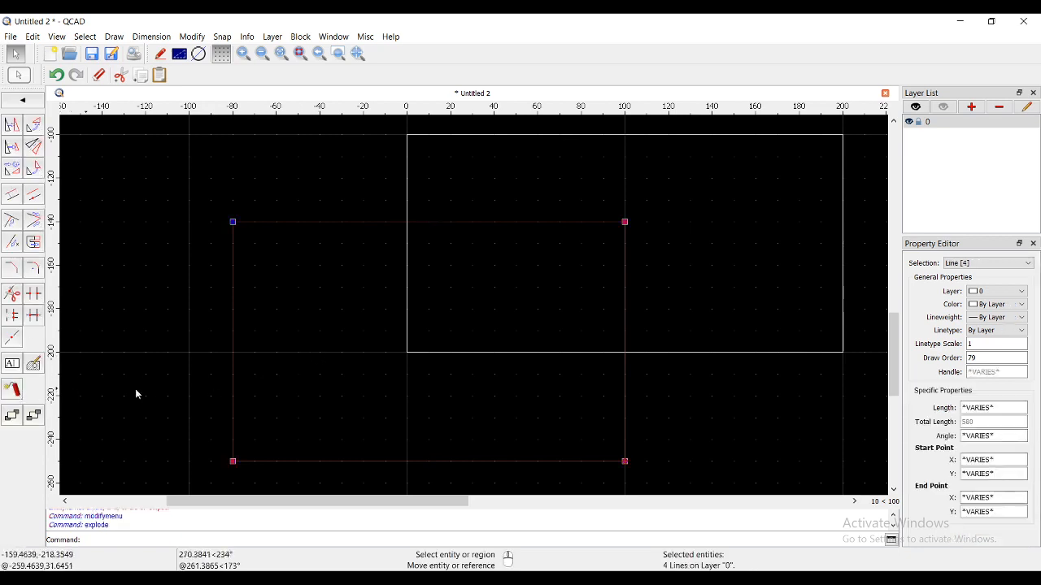
left_click(407, 340)
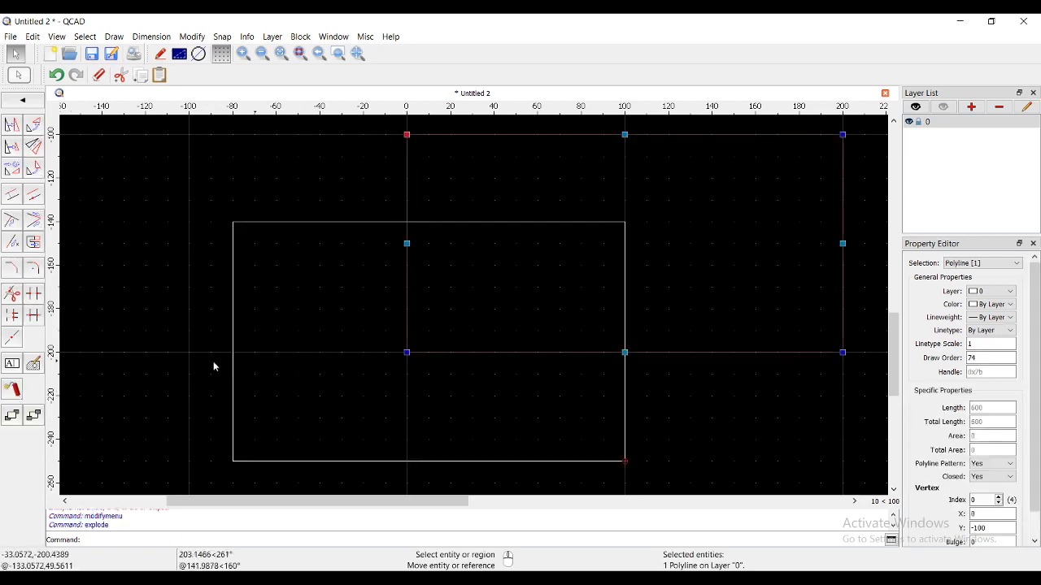
left_click(12, 390)
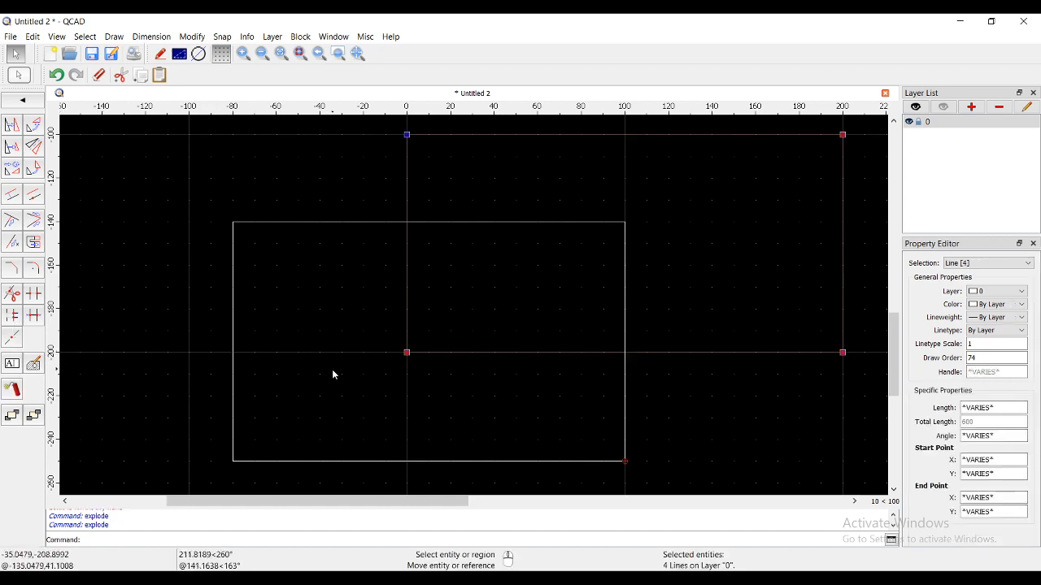
Step: Divide the left edge of the upper overlapping rectangle where it crosses the lower rectangle's top edge at (0, -140)
left_click(333, 372)
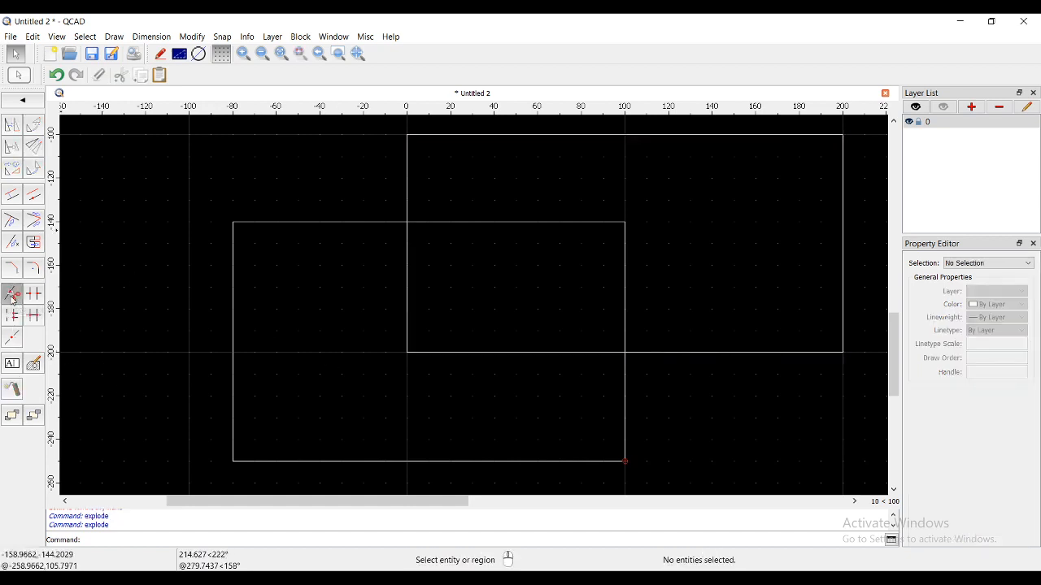
left_click(12, 296)
left_click(407, 187)
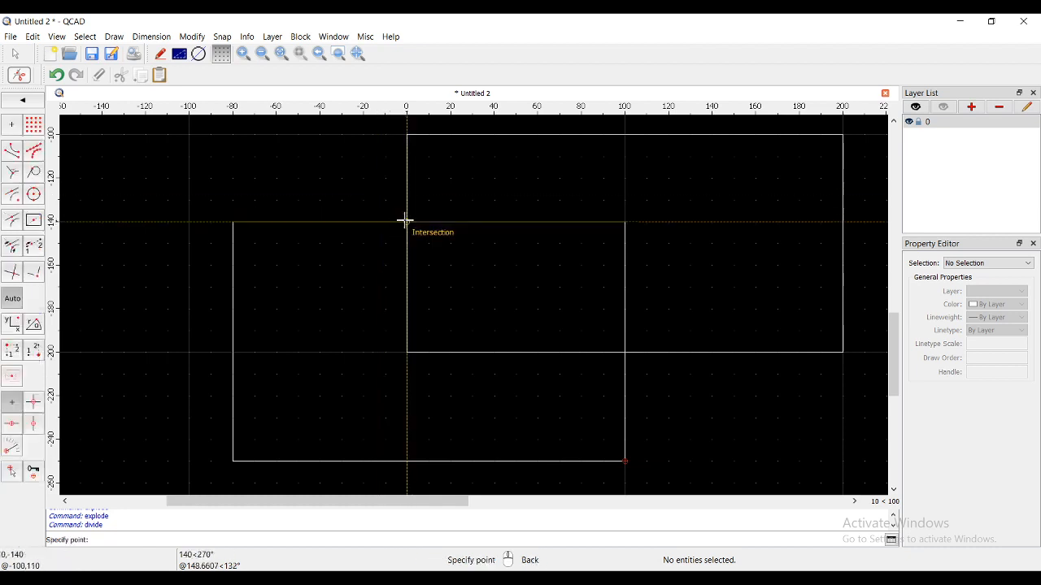
left_click(405, 220)
key("Escape")
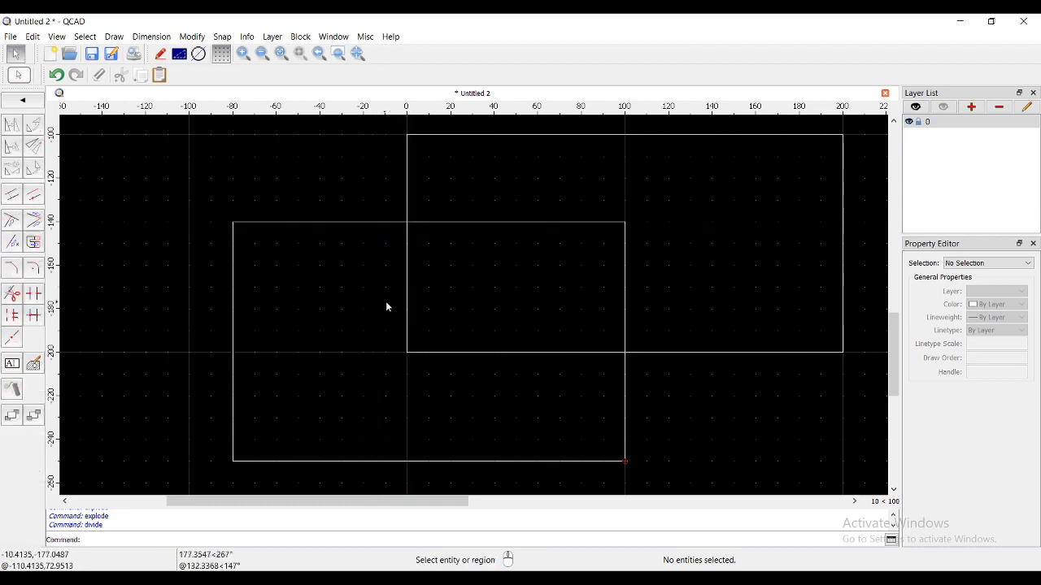
left_click(405, 290)
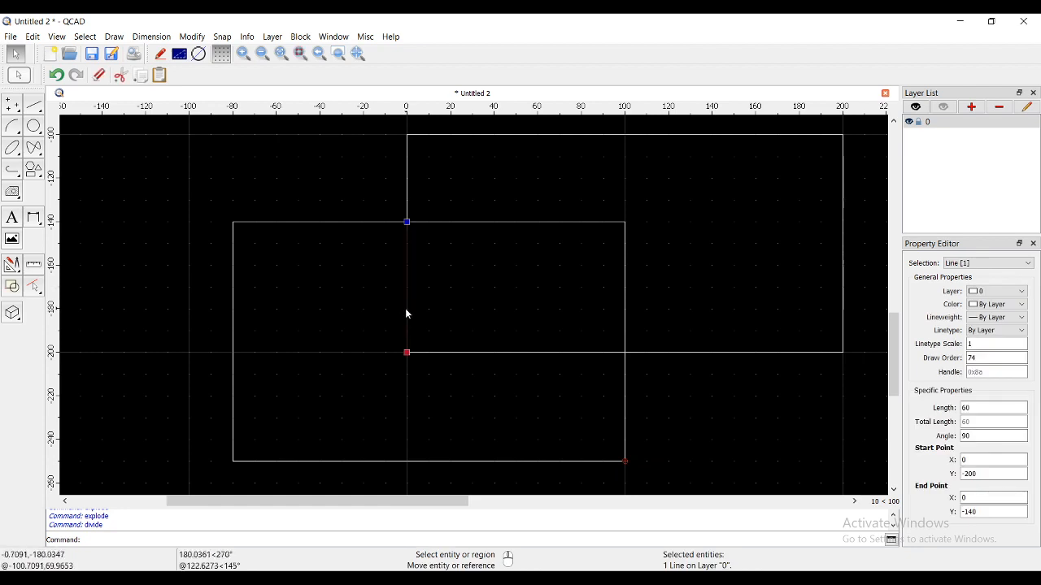
Step: Divide the bottom edge of the upper overlapping rectangle where it crosses the lower rectangle's right edge at (100, -200)
left_click(467, 222)
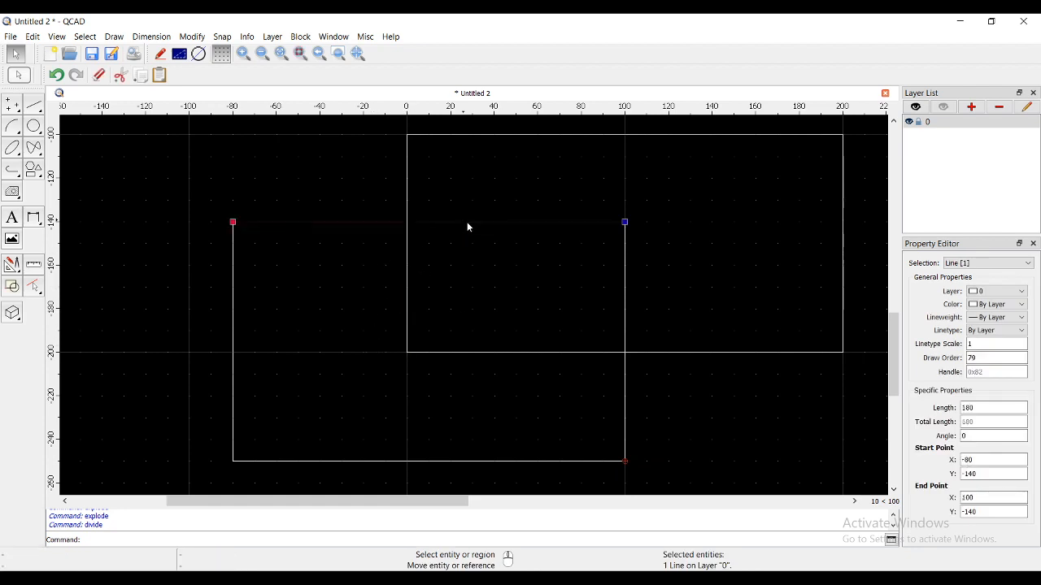
left_click(623, 271)
left_click(572, 350)
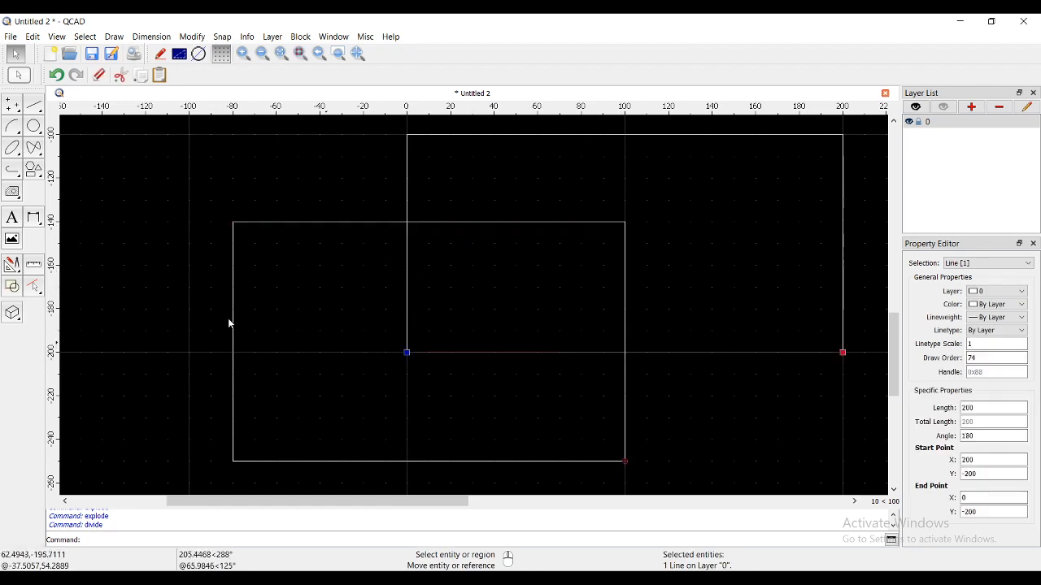
left_click(12, 264)
left_click(12, 293)
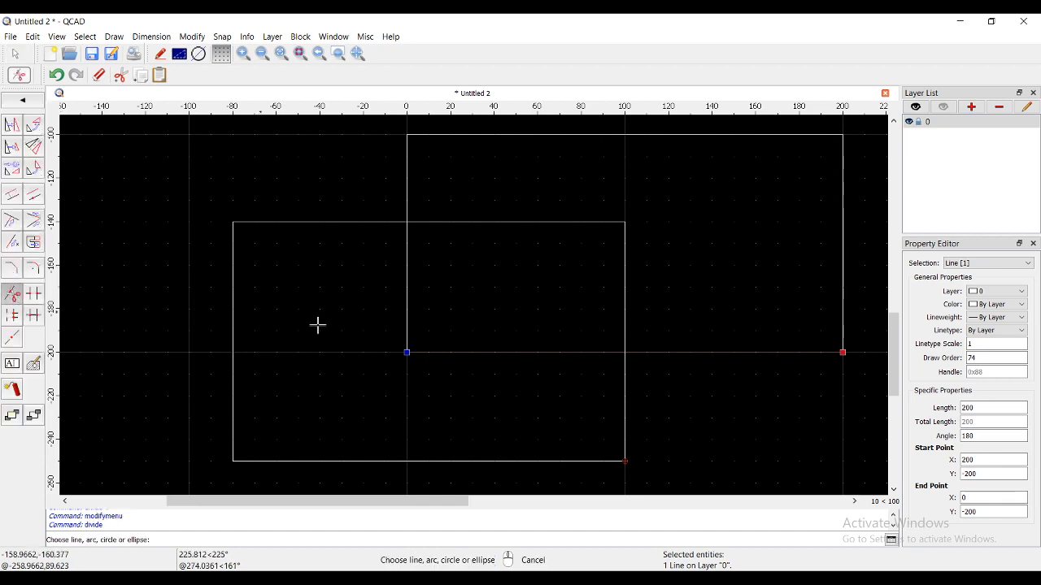
left_click(652, 352)
left_click(626, 353)
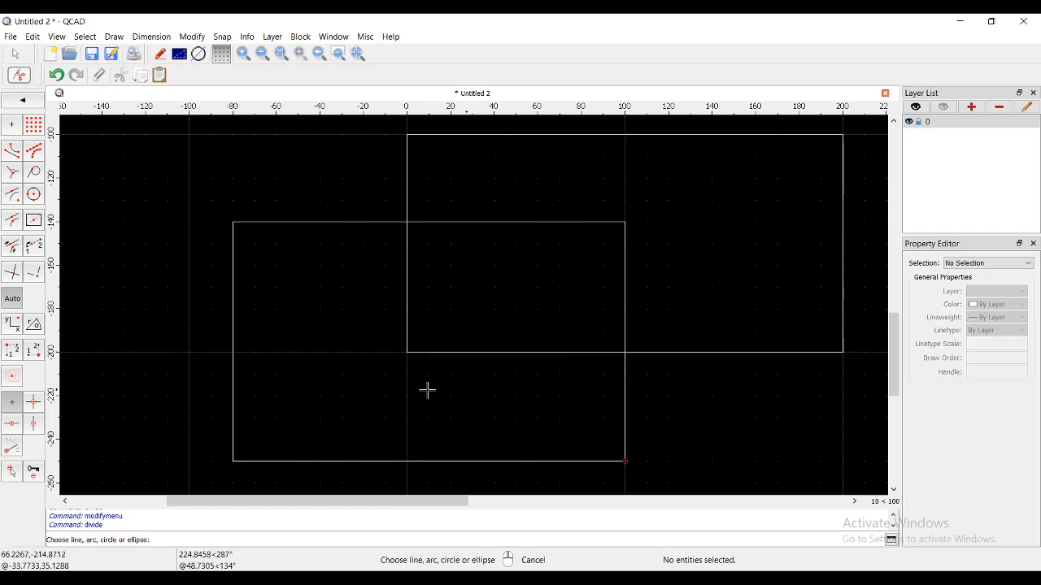
Step: Divide the lower rectangle's right edge at (100, -200) and its top edge at (0, -140)
left_click(623, 317)
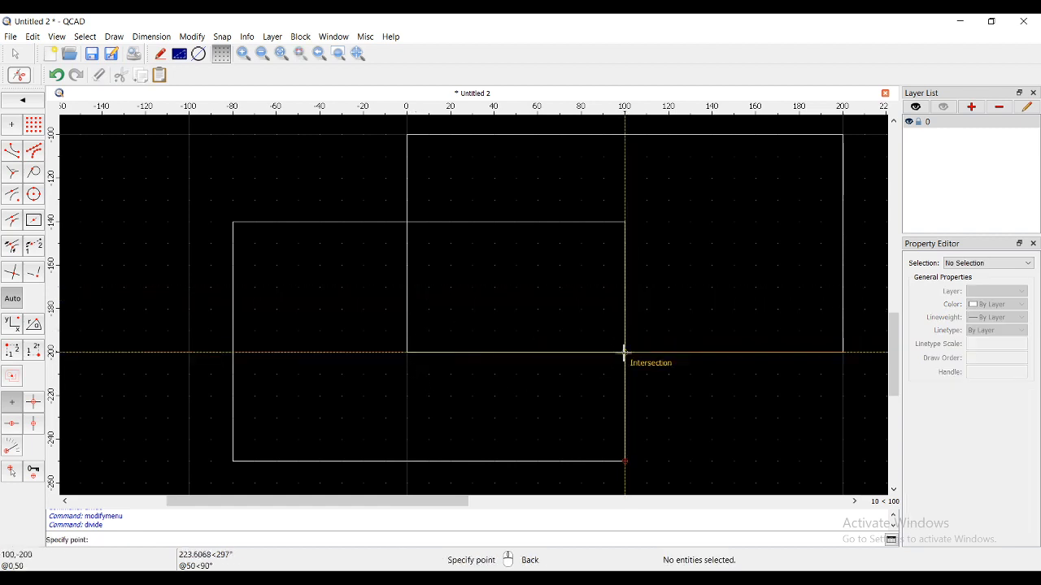
left_click(623, 352)
left_click(537, 222)
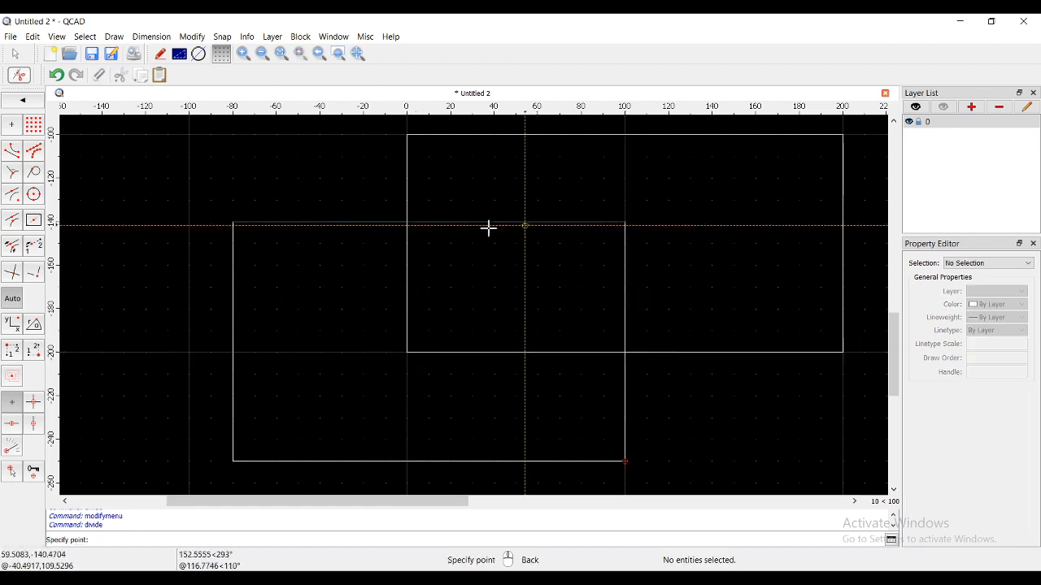
left_click(406, 222)
right_click(483, 293)
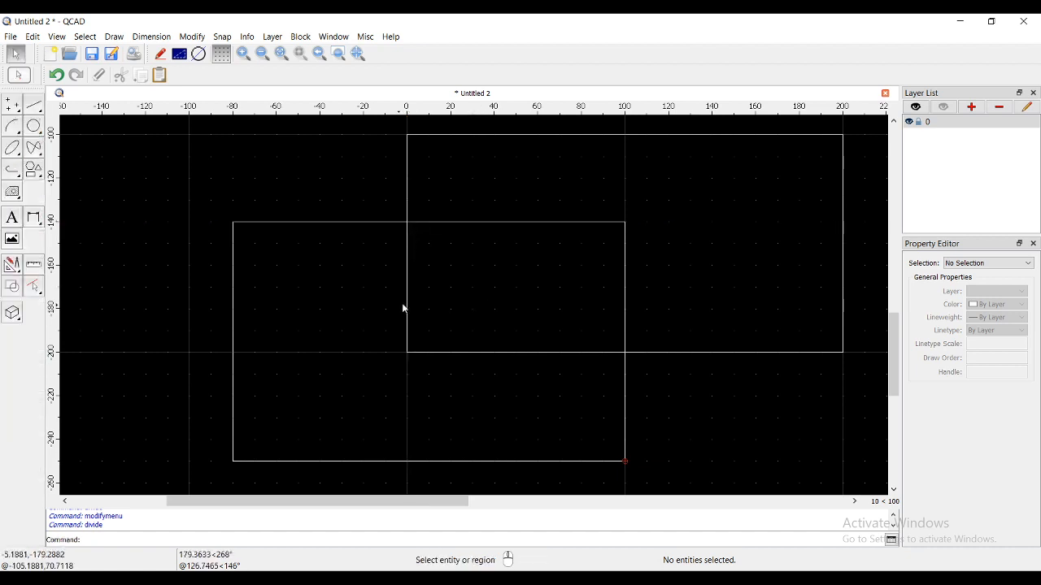
Step: Check the divided edges around the overlap by selecting individual segments
key("ctrl+a")
key("Escape")
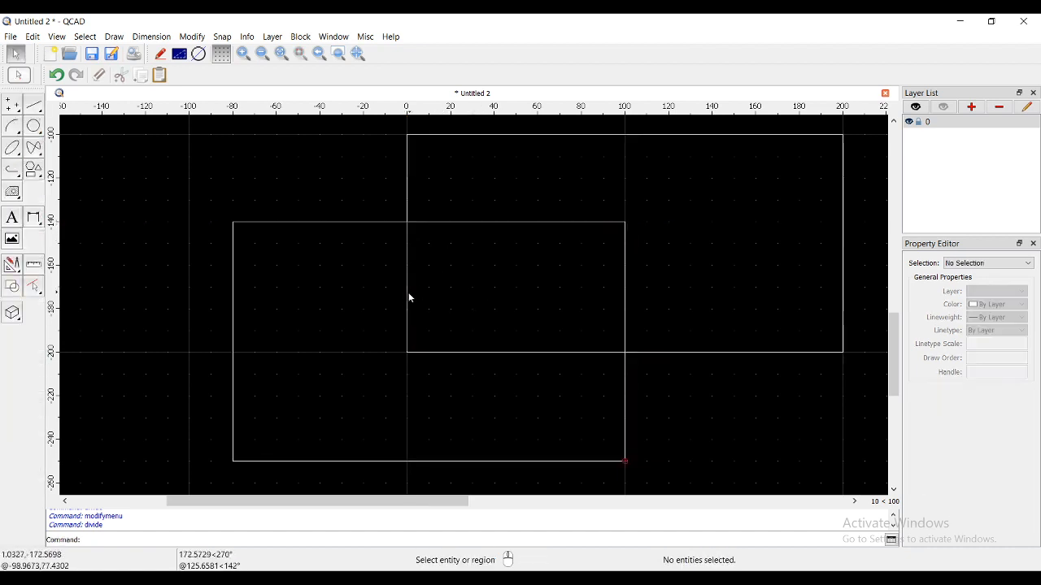
left_click(406, 298)
left_click(470, 352)
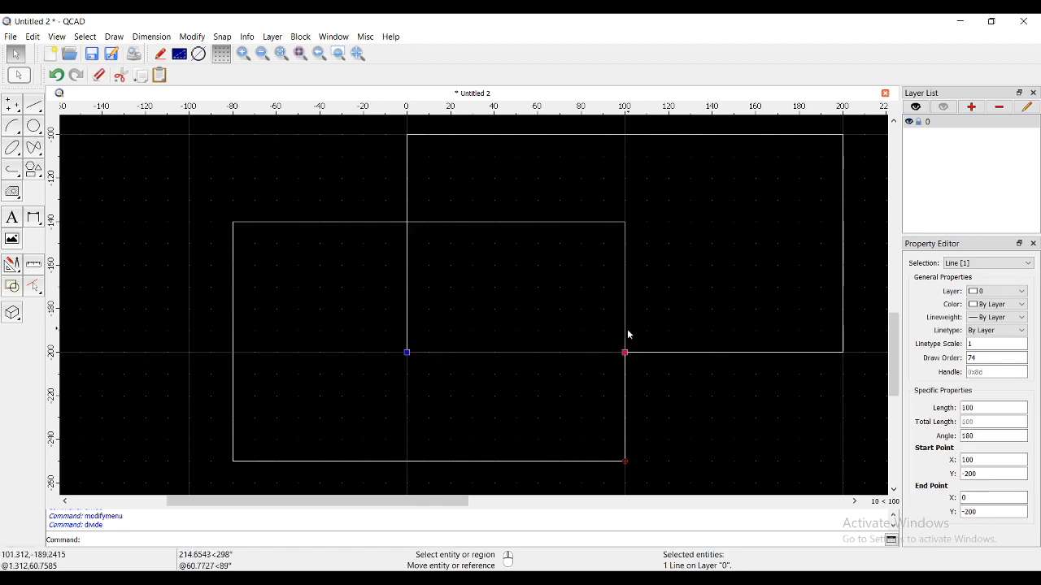
left_click(627, 328)
key("Escape")
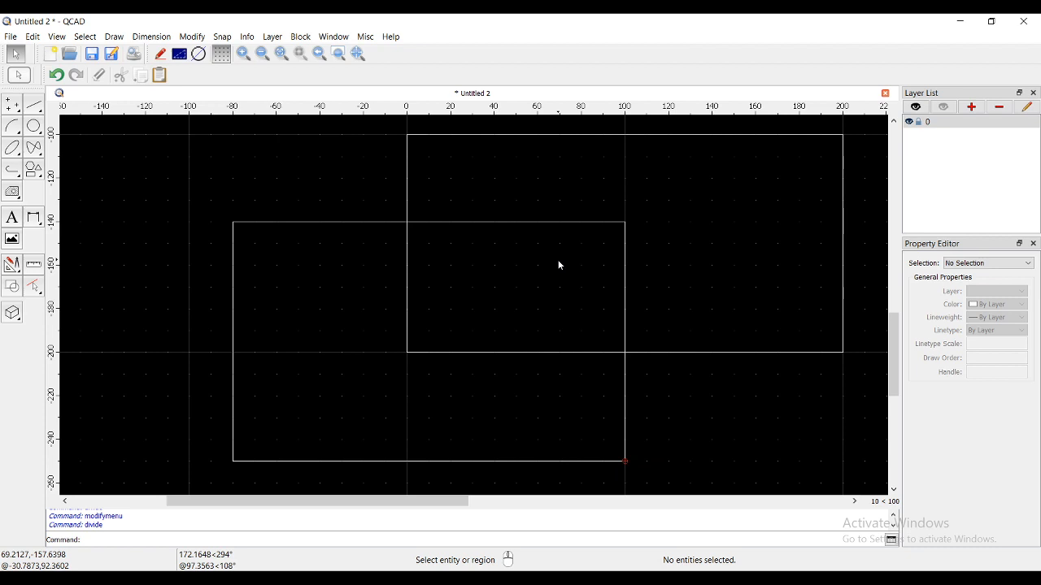
Step: Hatch the area enclosed by the four overlap segments with pattern ACAD_ISO02W100 at scale 5 and angle 45
left_click_drag(365, 191, 691, 386)
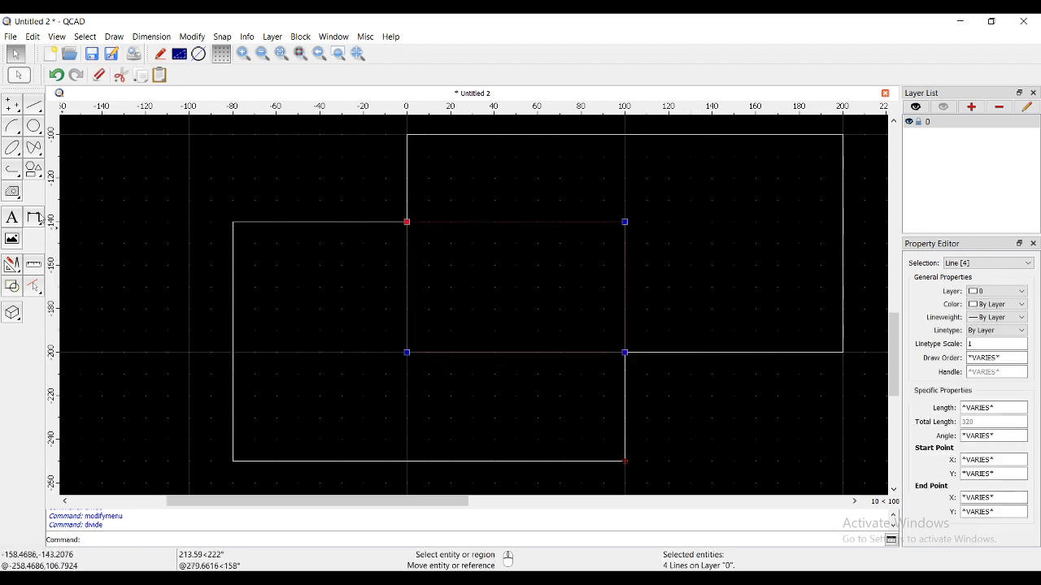
left_click(12, 192)
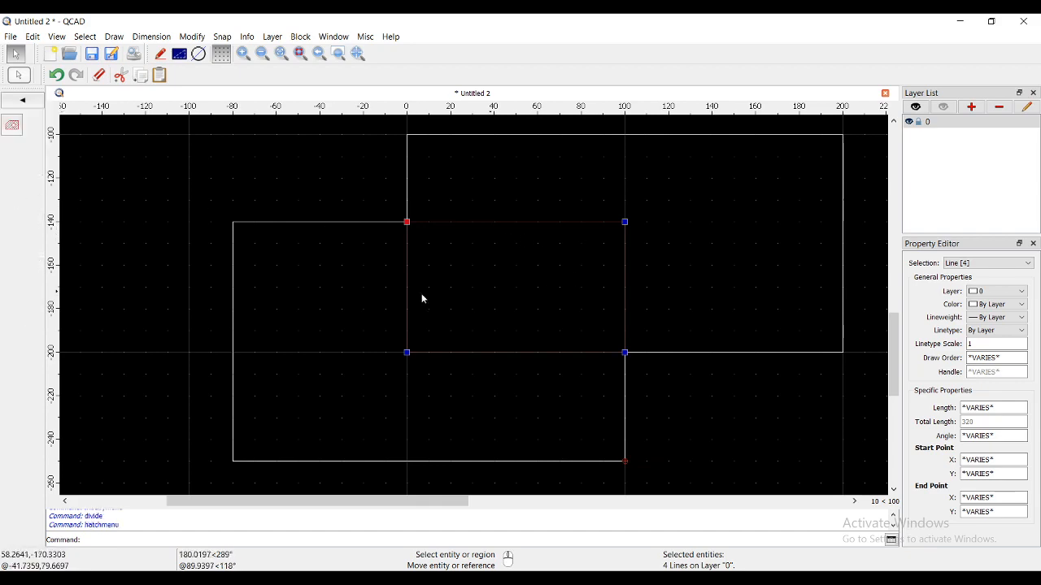
left_click(13, 124)
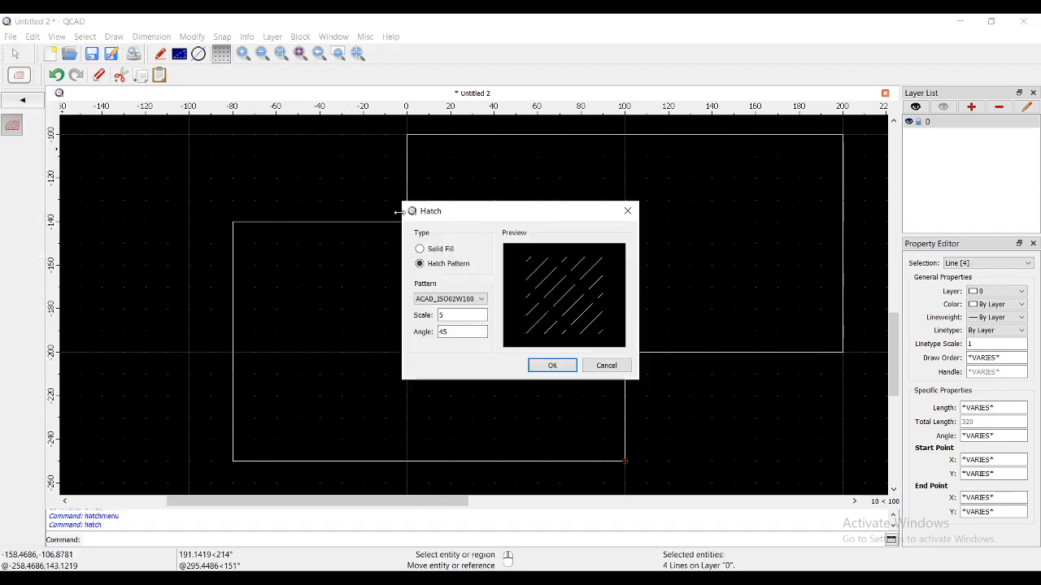
left_click(541, 365)
Step: Set the scale of the overlap area's hatch to 2
scroll(410, 357, "down", 4)
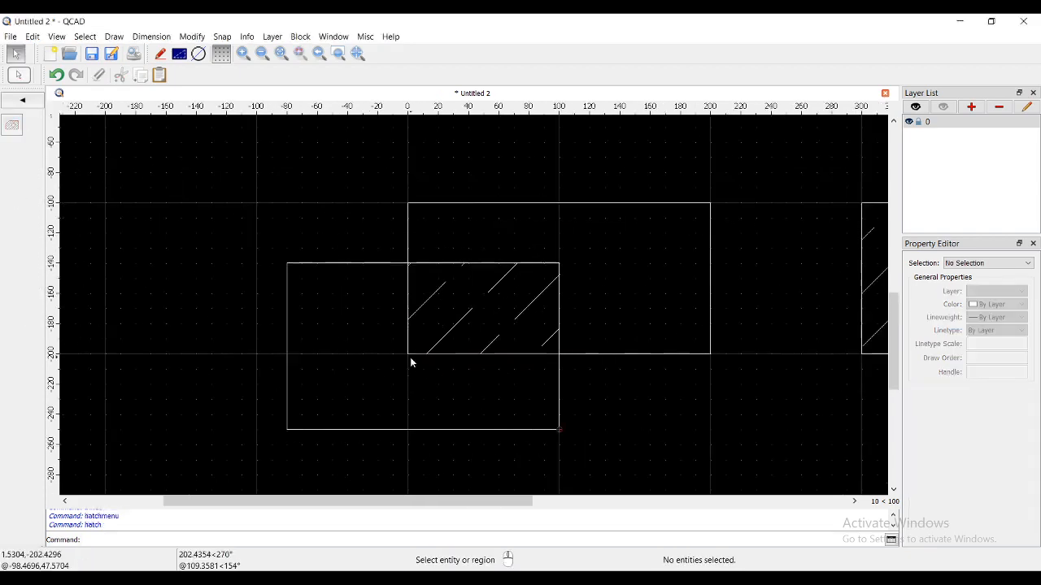
scroll(501, 343, "up", 1)
double_click(425, 341)
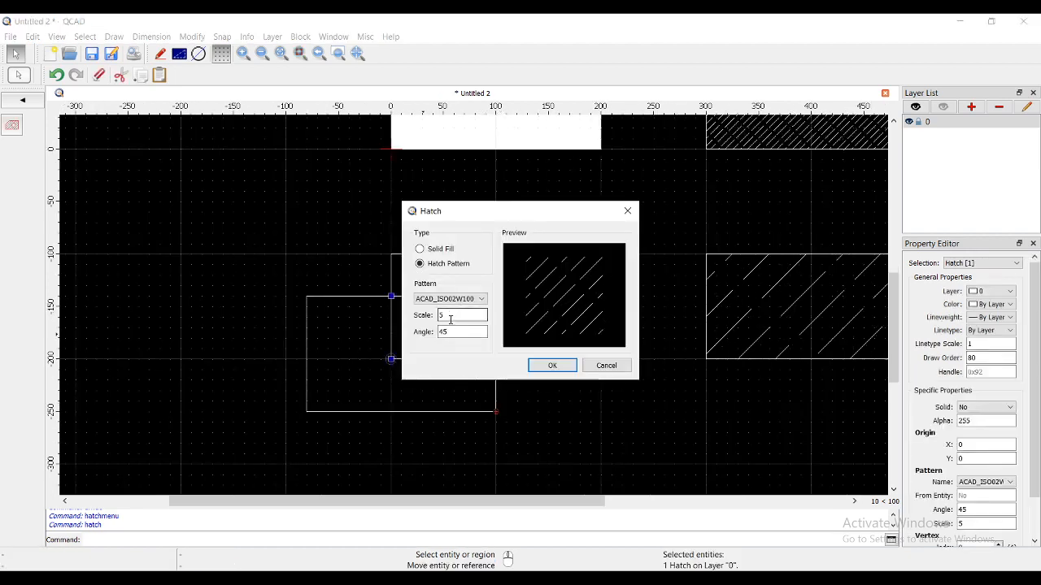
left_click_drag(451, 318, 407, 323)
type("2")
key("Return")
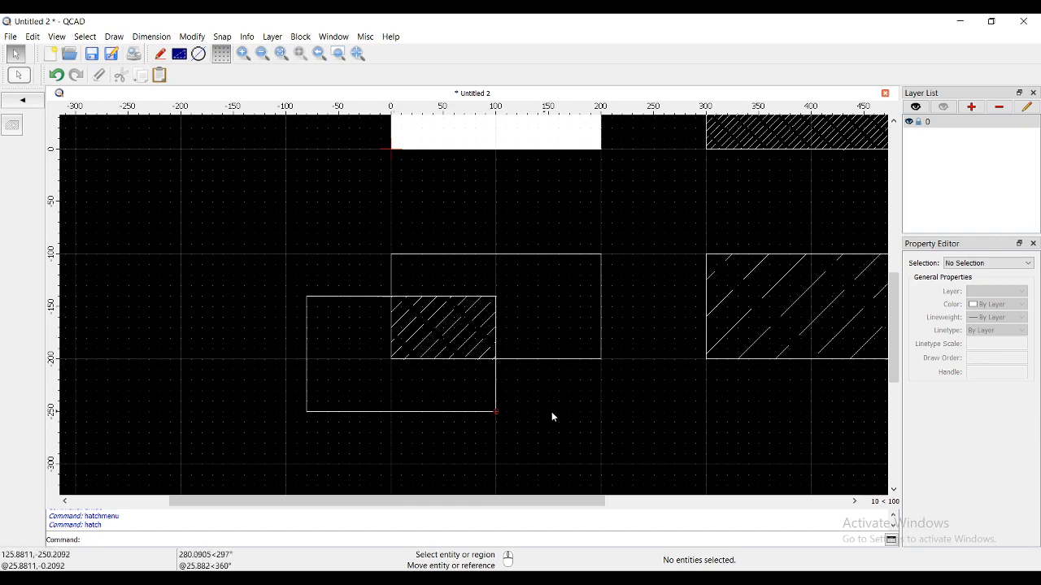
scroll(463, 307, "down", 5)
scroll(495, 274, "up", 4)
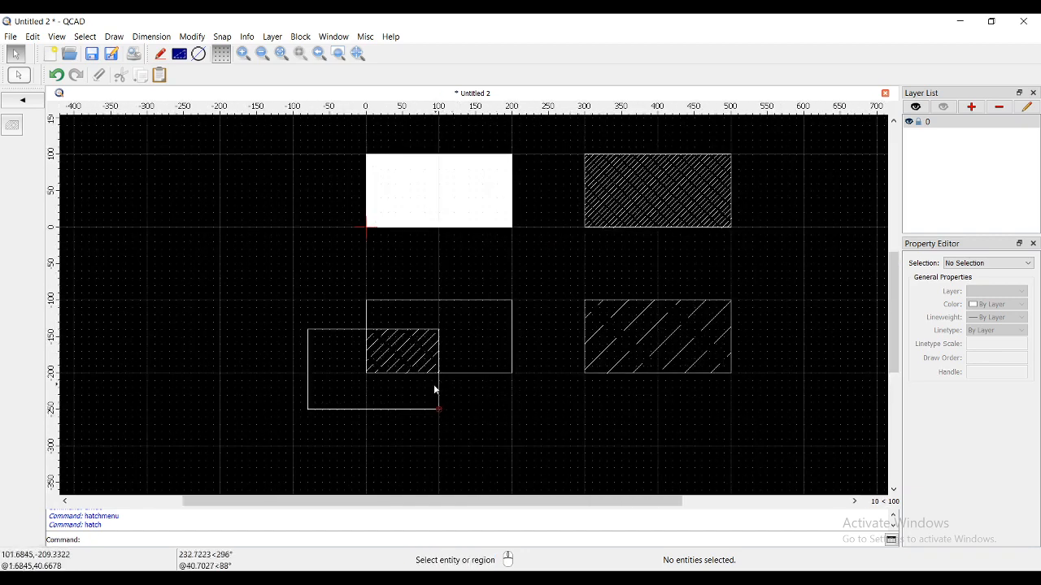
left_click(23, 99)
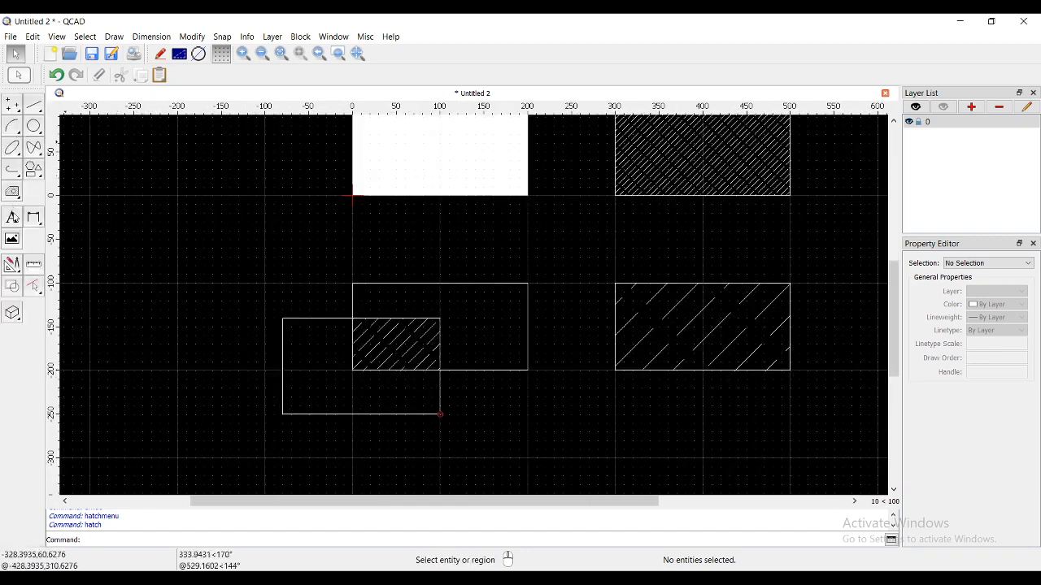
left_click(12, 265)
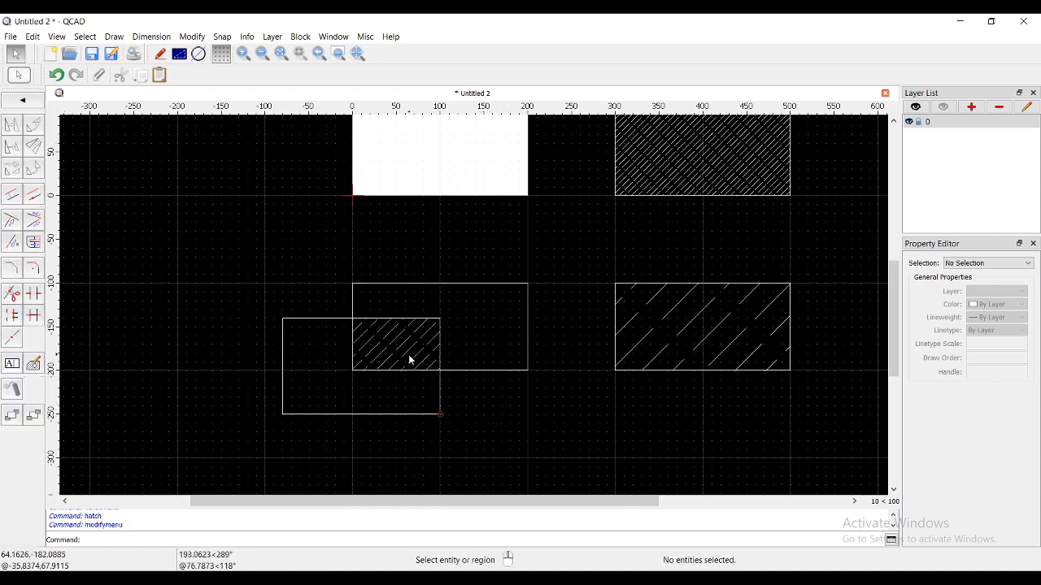
scroll(411, 362, "up", 1)
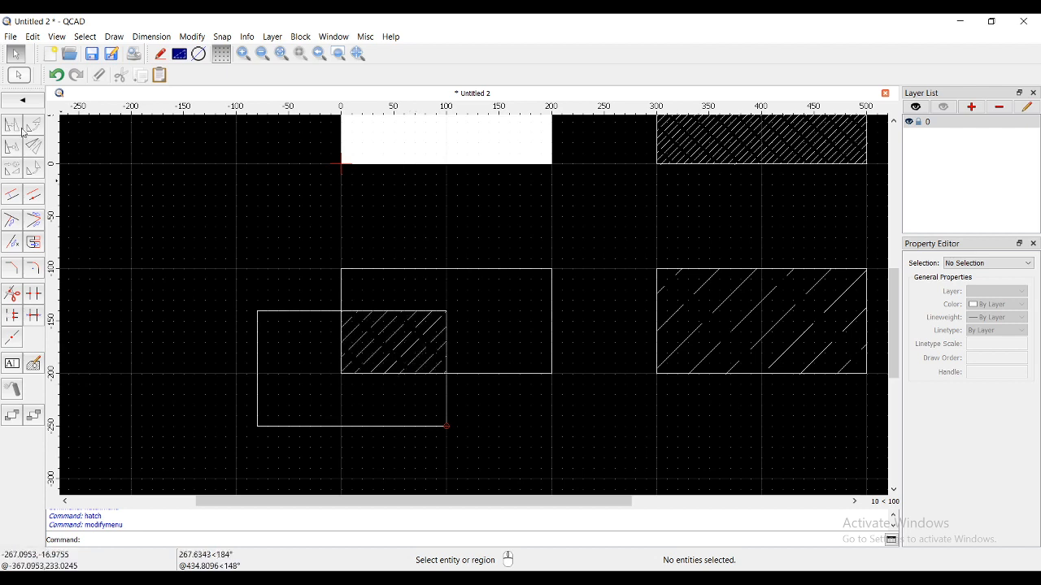
left_click(18, 104)
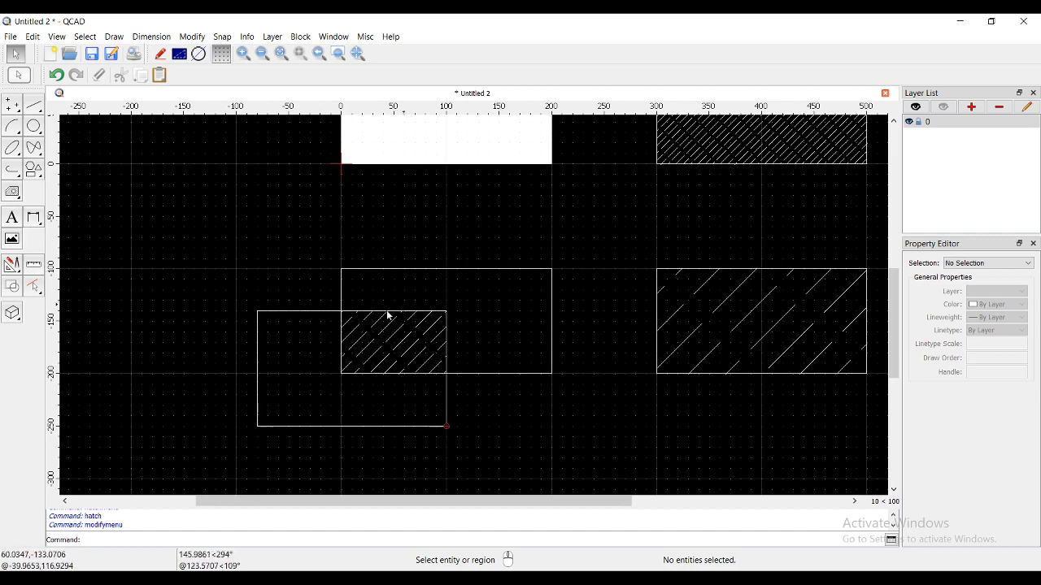
scroll(399, 297, "down", 3)
scroll(422, 275, "up", 2)
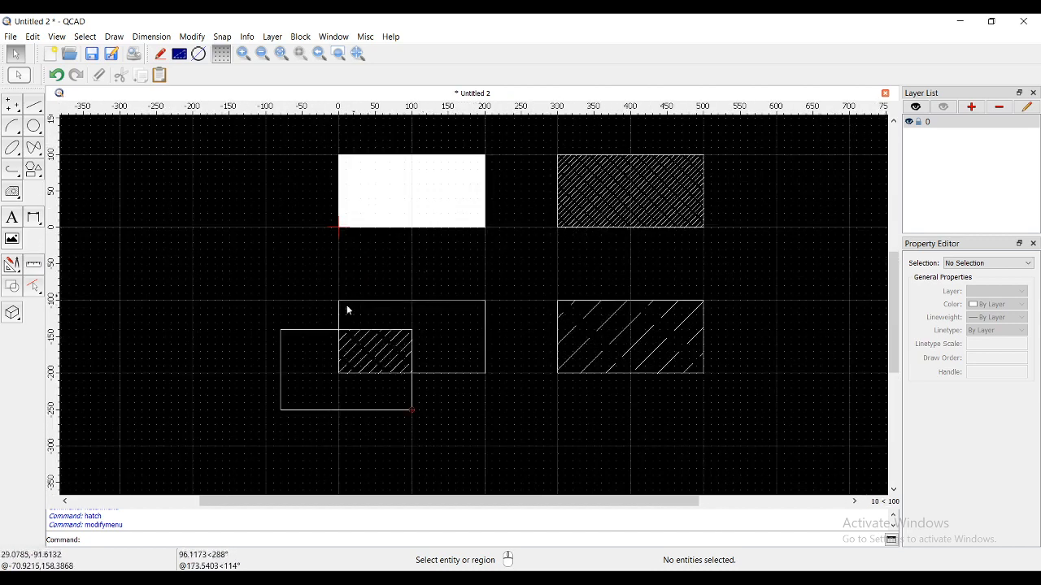